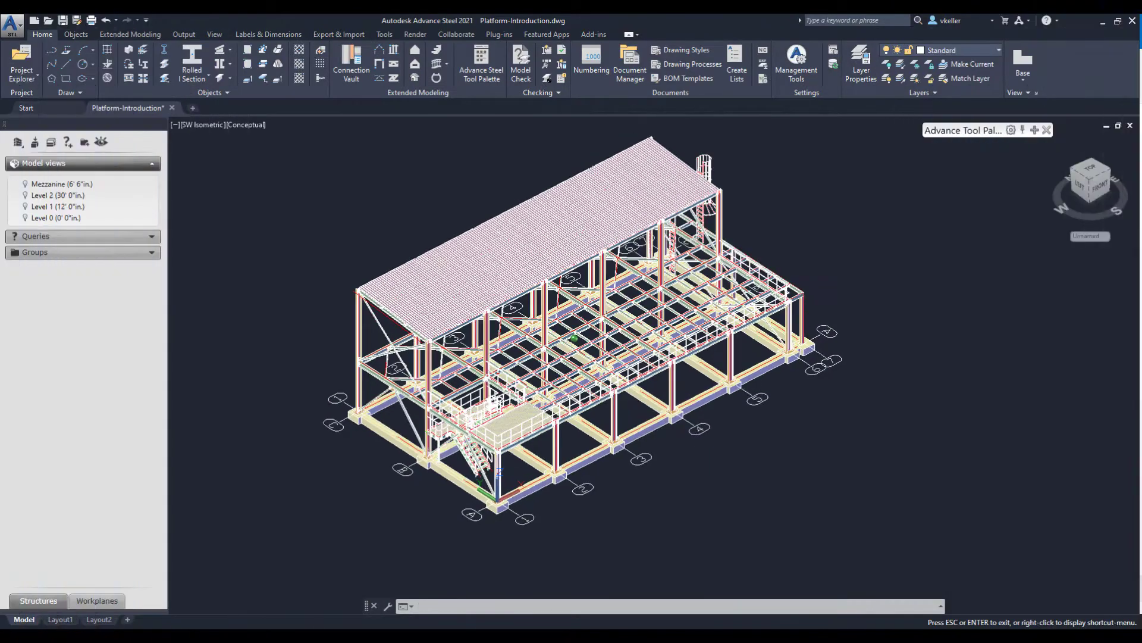
- Place steel columns at the grid intersections, working row by row from the origin corner across the building grid
shift+middle_drag(643, 342, 423, 333)
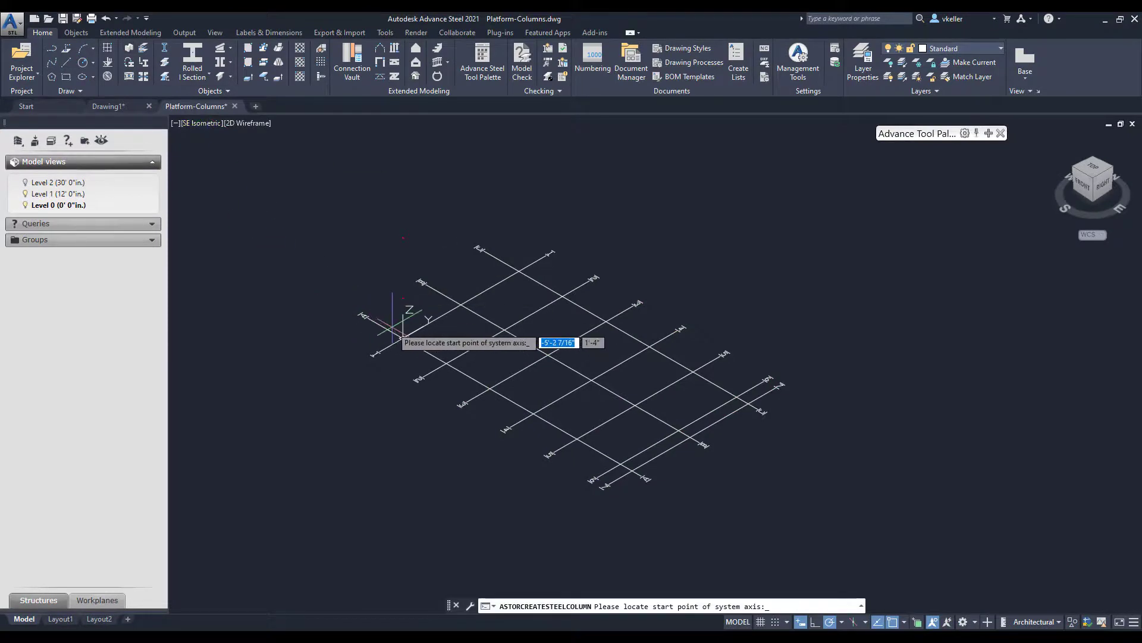
click(403, 337)
click(461, 305)
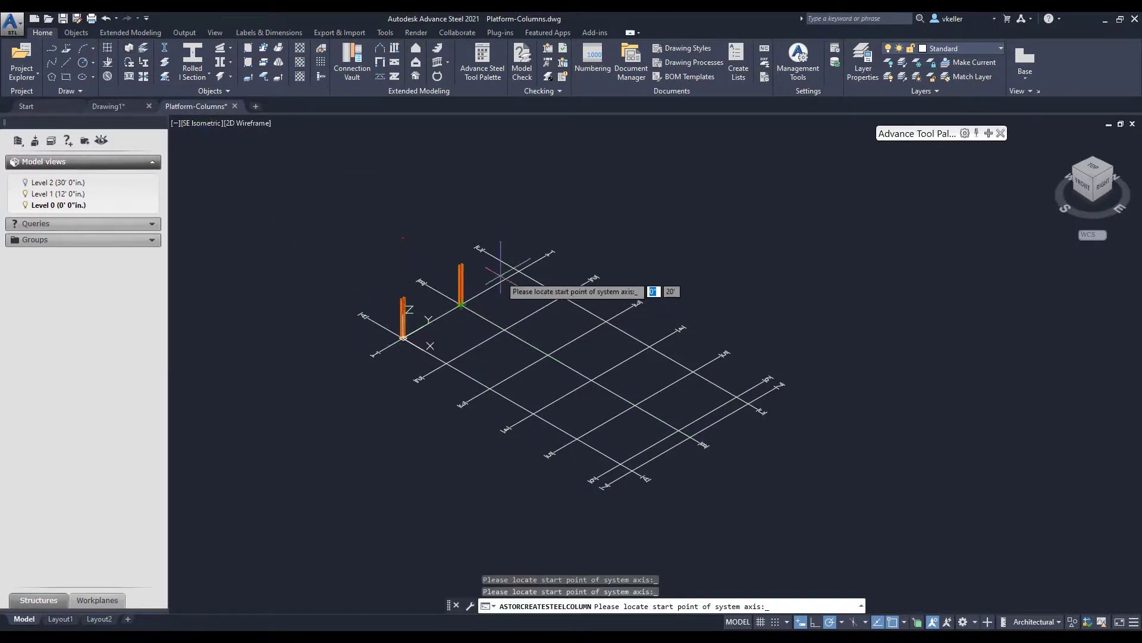
click(518, 272)
click(446, 361)
click(504, 328)
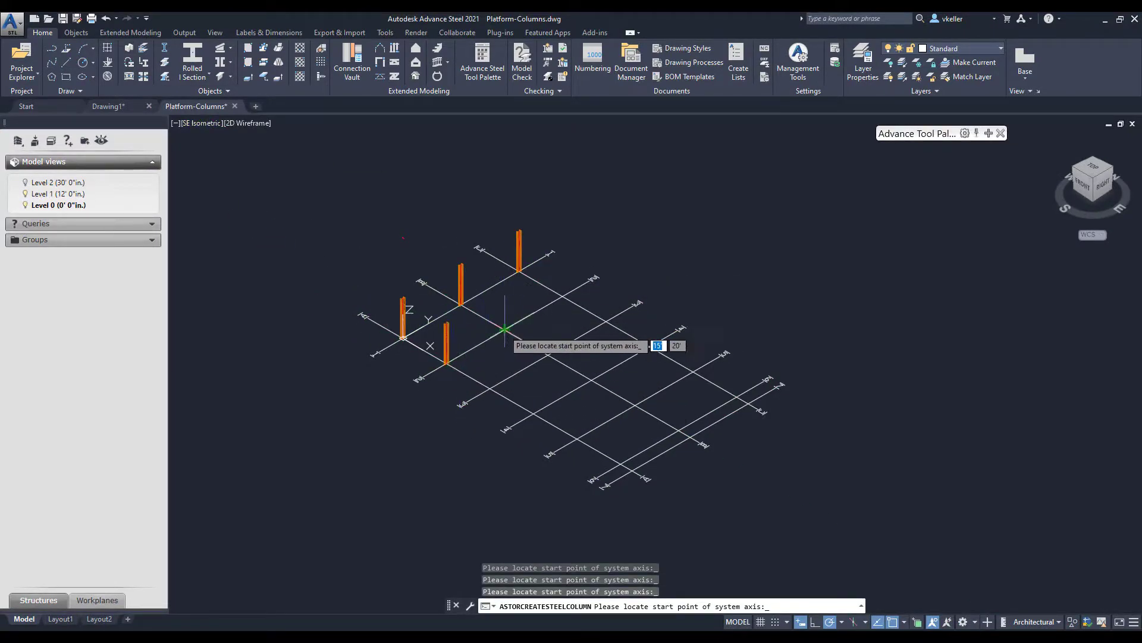
click(563, 294)
click(489, 388)
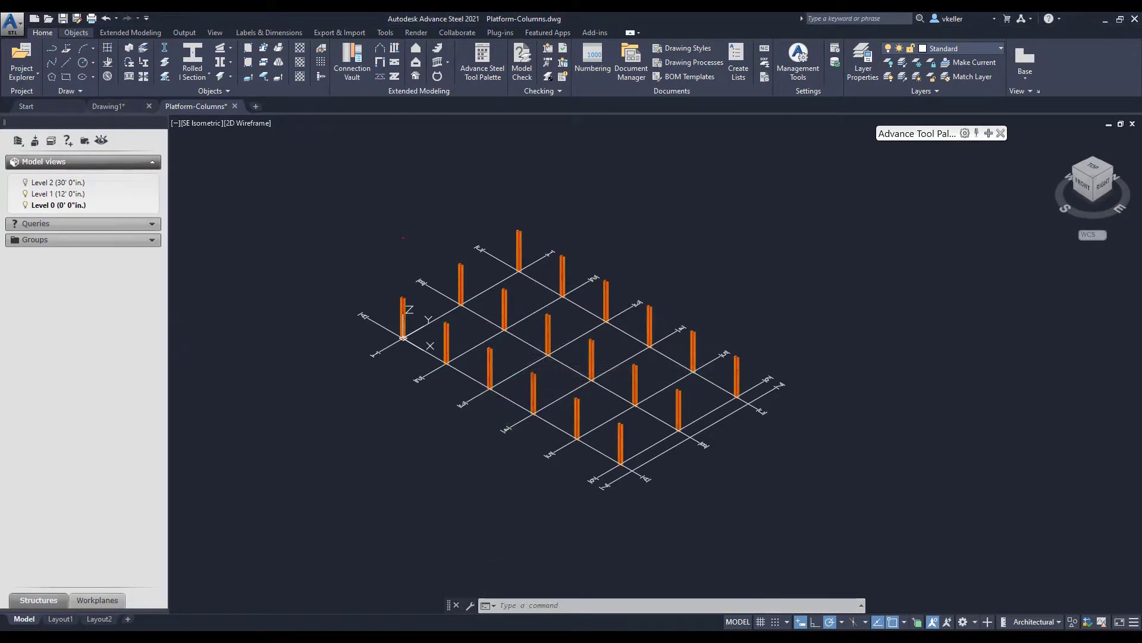
- Draw continuous beams along the column tops around the perimeter of the column grid
click(76, 32)
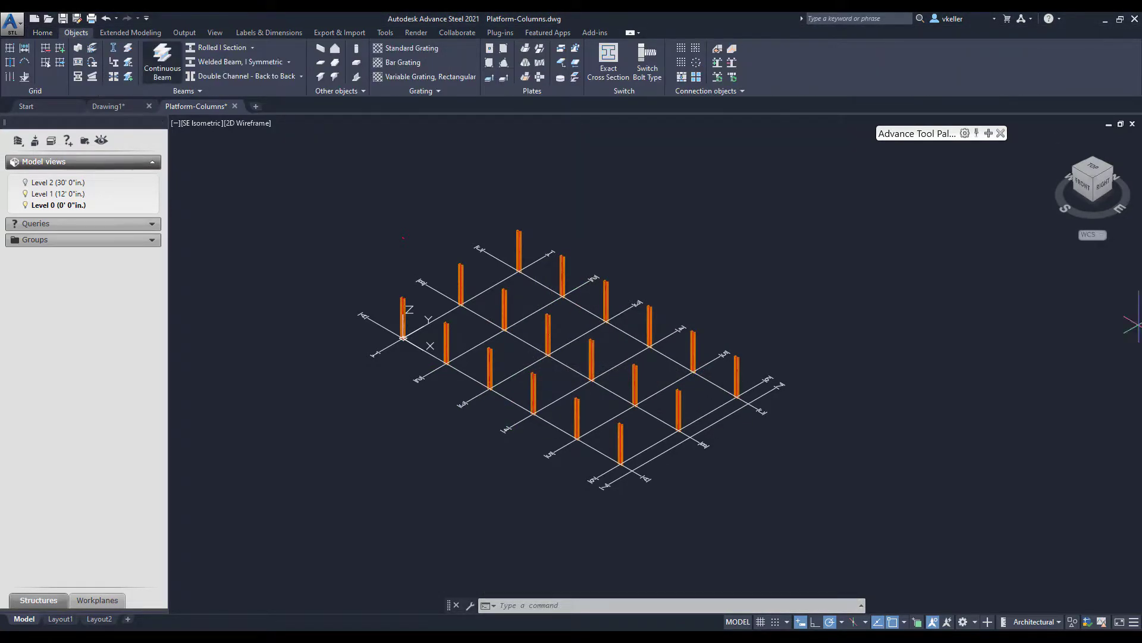
click(162, 60)
click(404, 298)
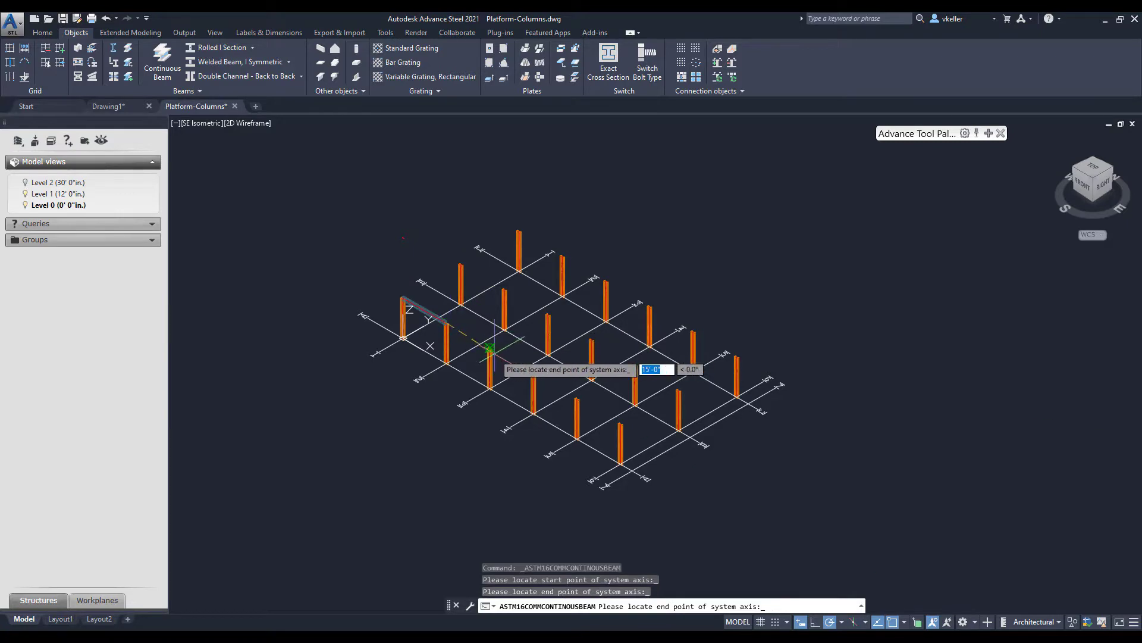
click(620, 423)
click(678, 390)
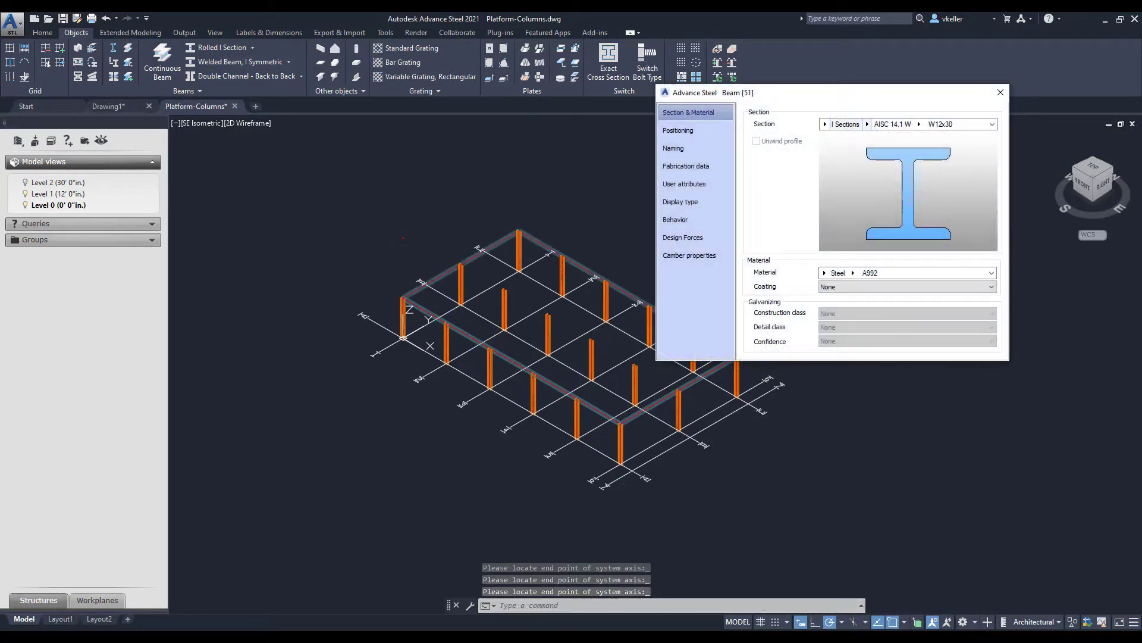
- Set the perimeter beam's section to AISC 14.1 W size W12x30 and open its positioning settings
click(825, 124)
click(825, 123)
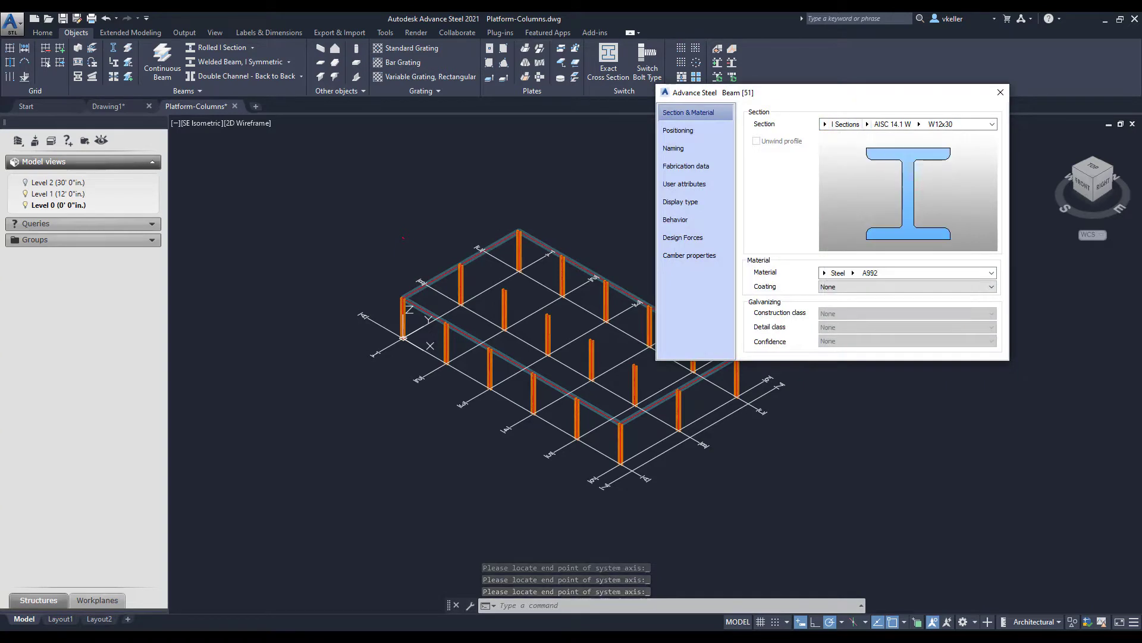
click(867, 124)
click(890, 177)
click(919, 124)
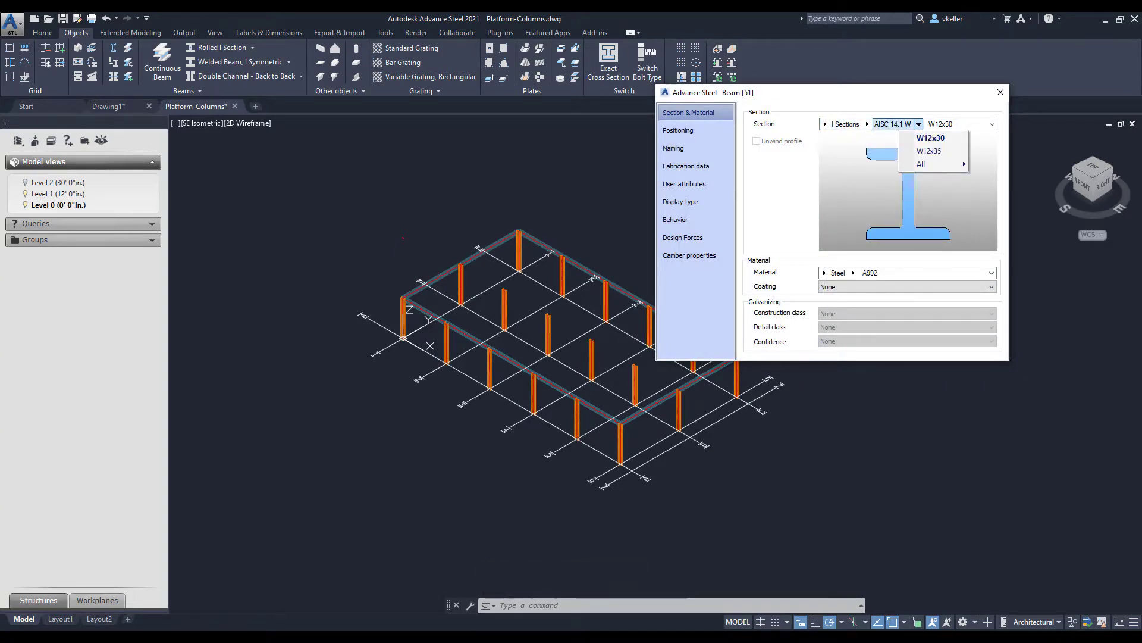
click(930, 137)
click(918, 124)
mouse_move(932, 163)
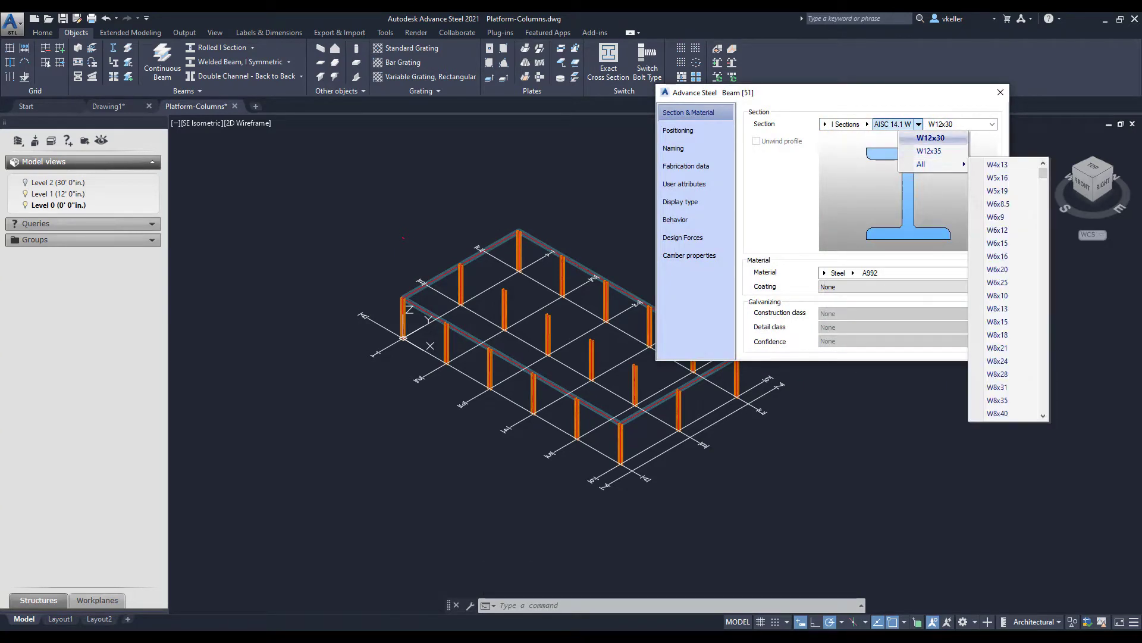
click(678, 130)
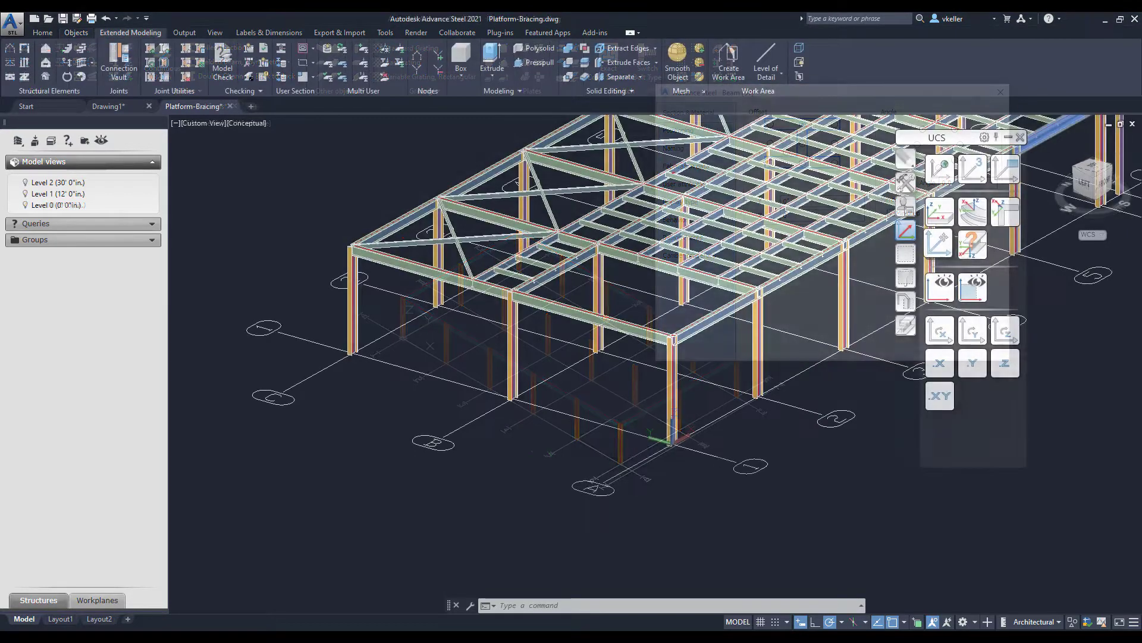
- Move the UCS origin to the column base at grid B-1, then rotate it once around X and twice around Y
click(939, 243)
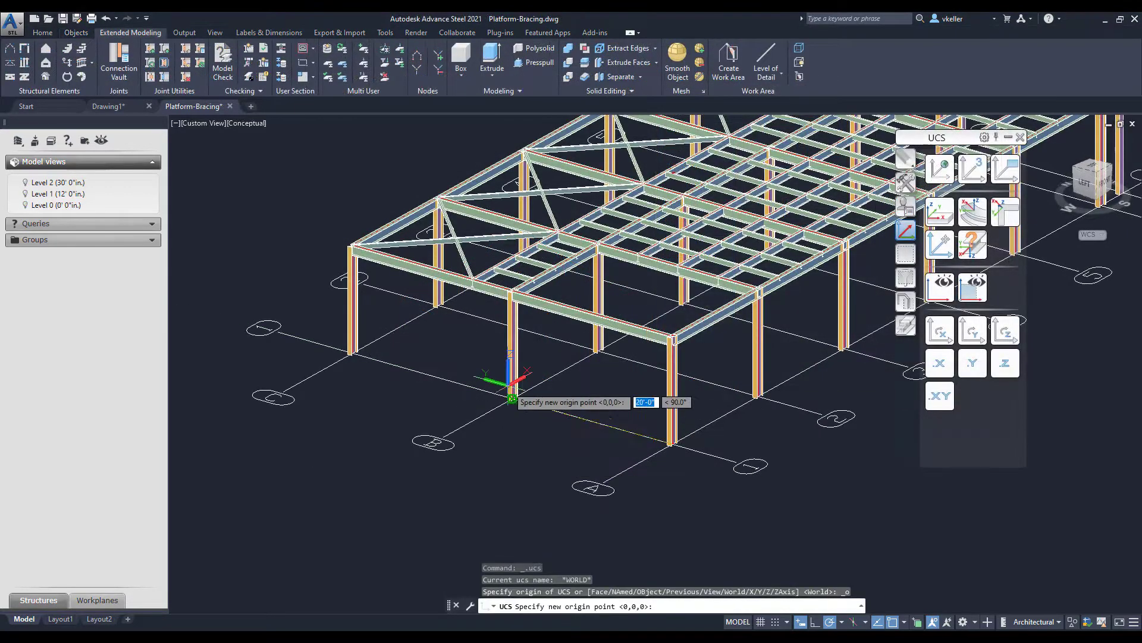
click(511, 399)
click(939, 330)
click(970, 330)
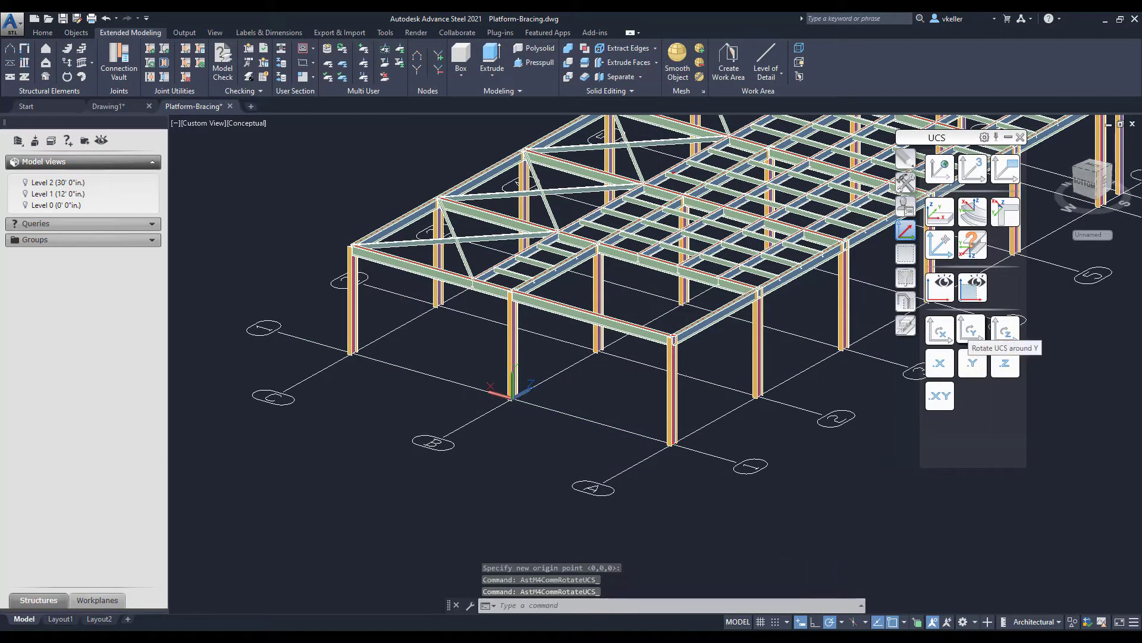
click(971, 331)
- Add single-type vertical bracing from the column base at grid C-1 to the column top at grid B-1
click(10, 62)
click(351, 353)
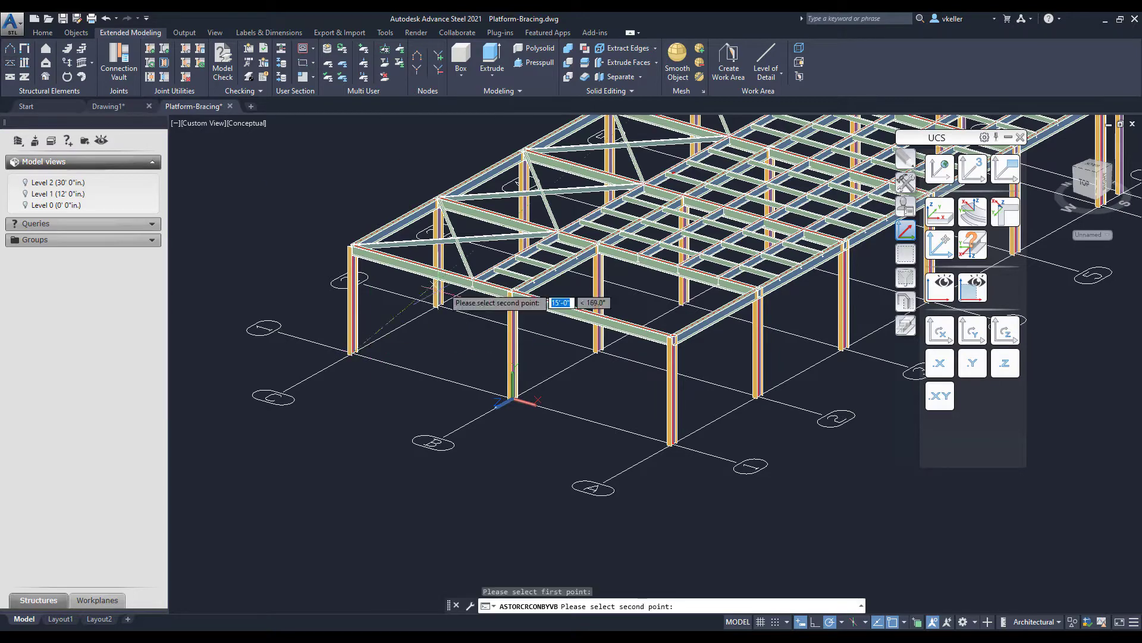
click(511, 292)
click(685, 131)
click(856, 112)
click(857, 130)
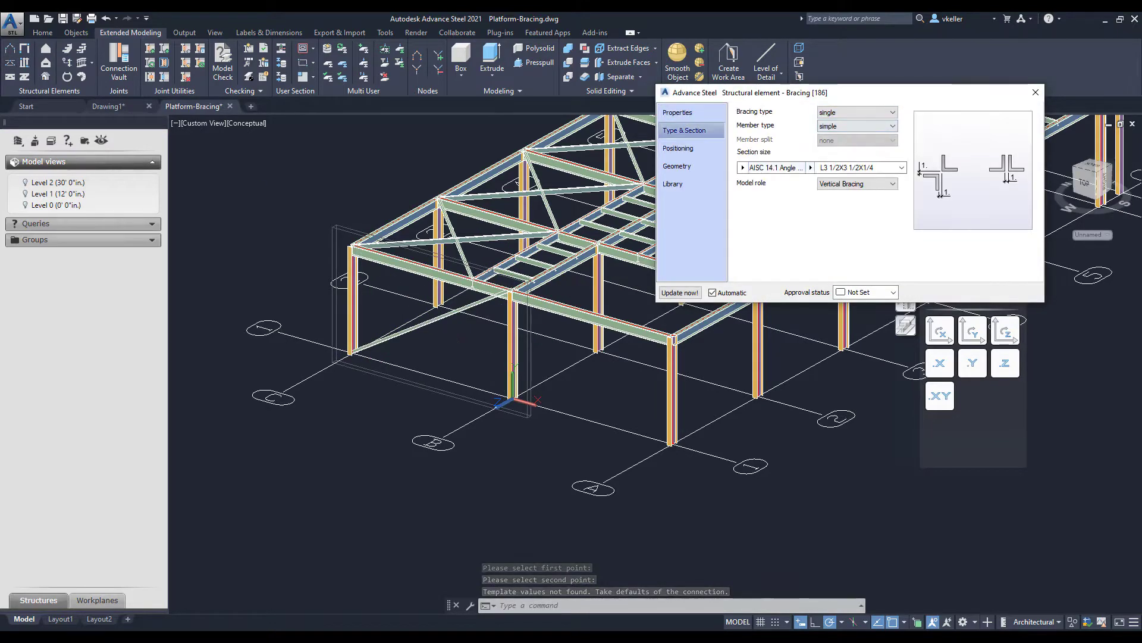
- Set the bracing's number of fields to 2 in its geometry settings and close the bracing properties
click(684, 148)
click(685, 166)
double_click(870, 154)
text(2)
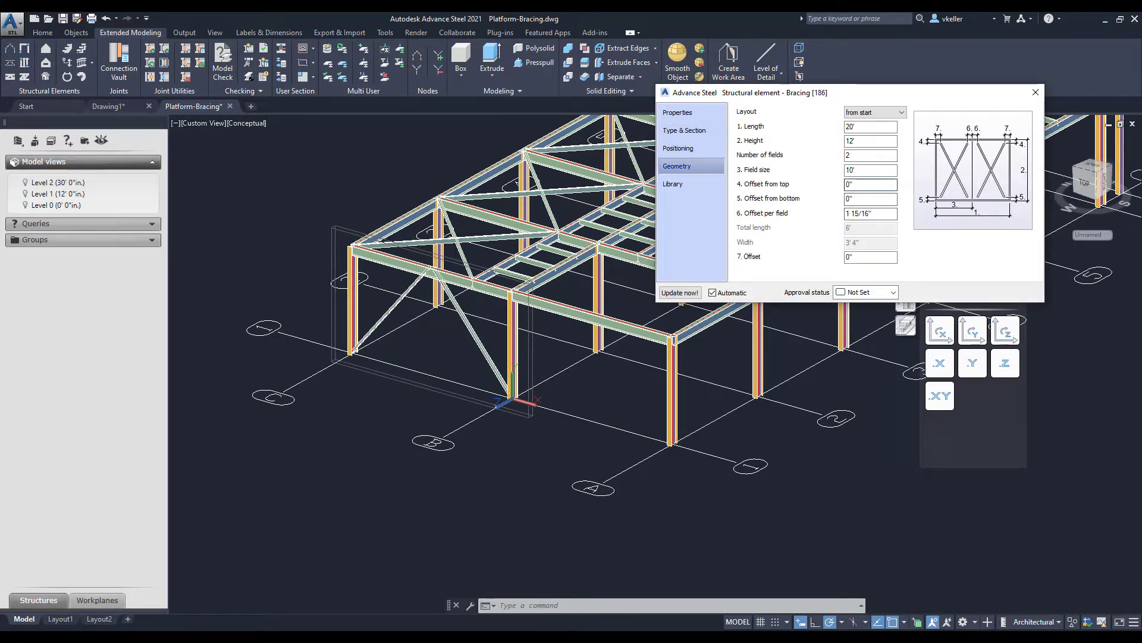
key(Return)
click(1036, 92)
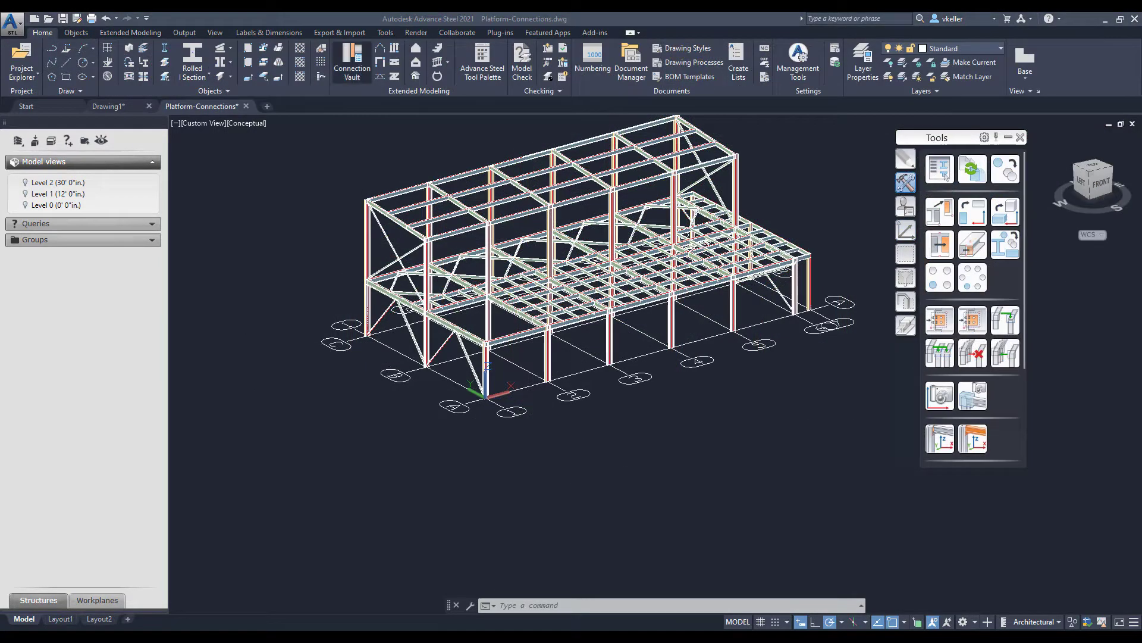
- Add a Base plate connection from the Connection Vault to the corner column at grid A-1, without an additional concrete object
click(352, 59)
click(142, 232)
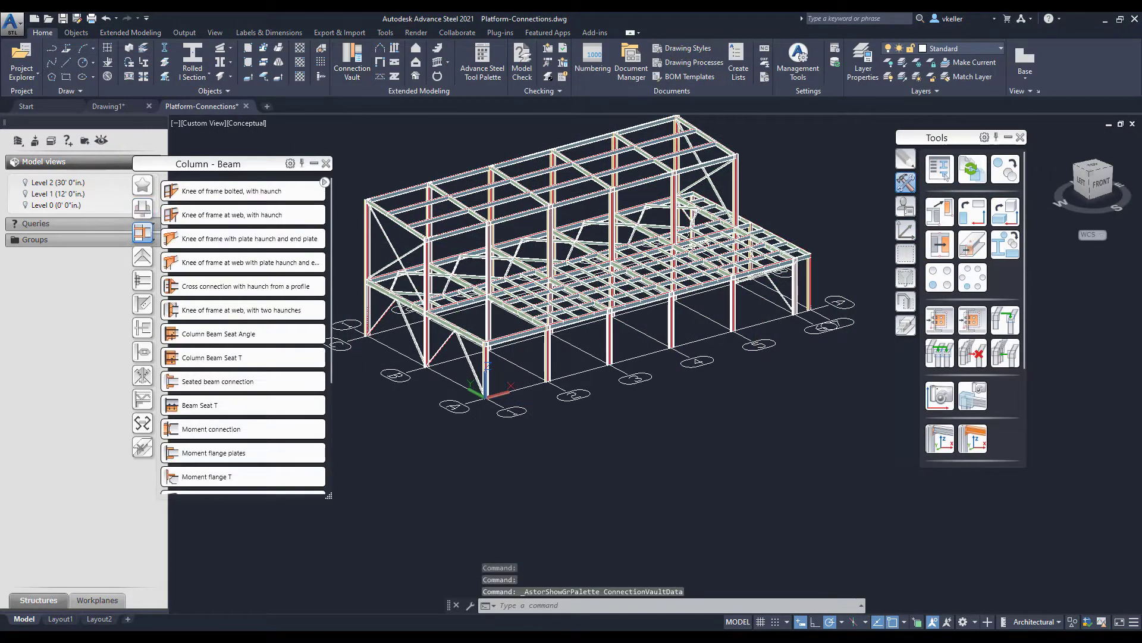
click(142, 256)
click(142, 280)
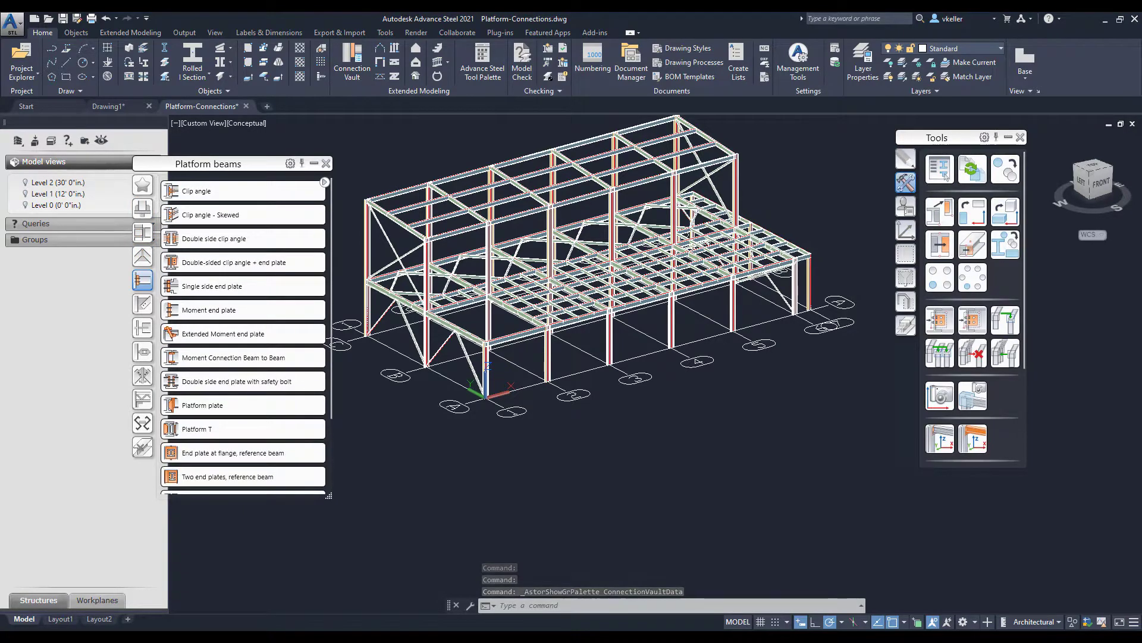
click(142, 209)
click(196, 191)
scroll(539, 399, up, 5)
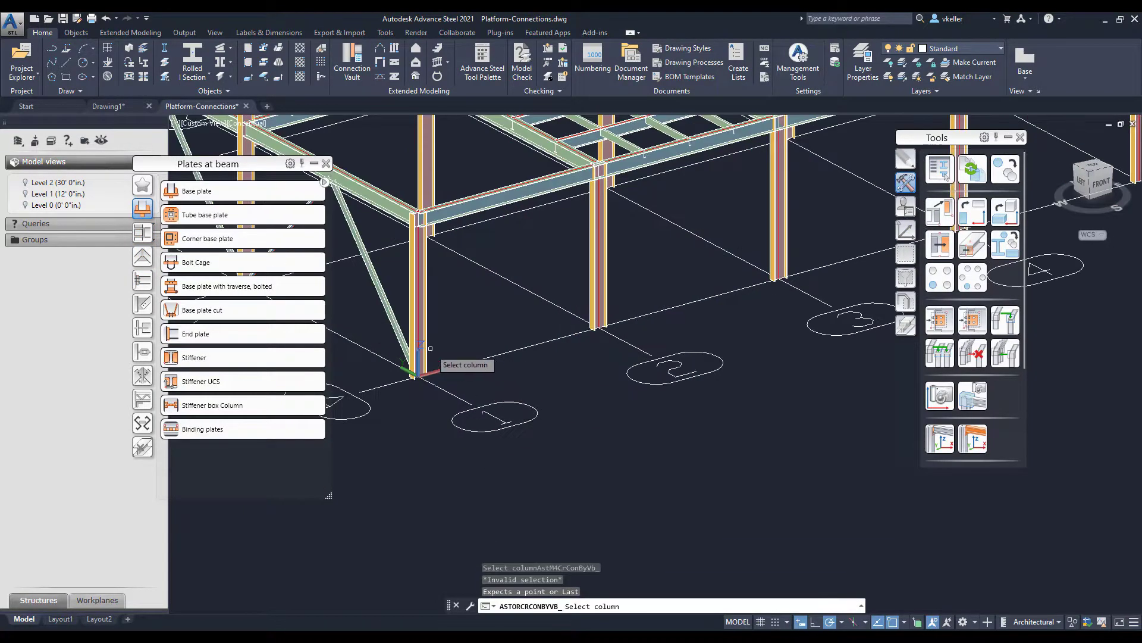
click(428, 349)
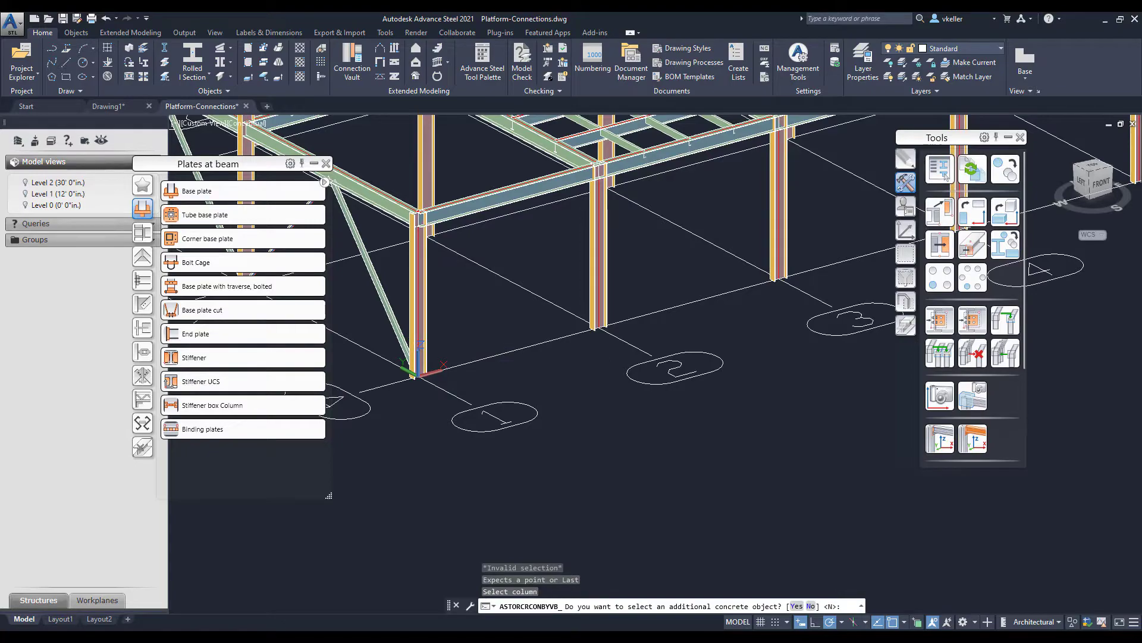
key(Return)
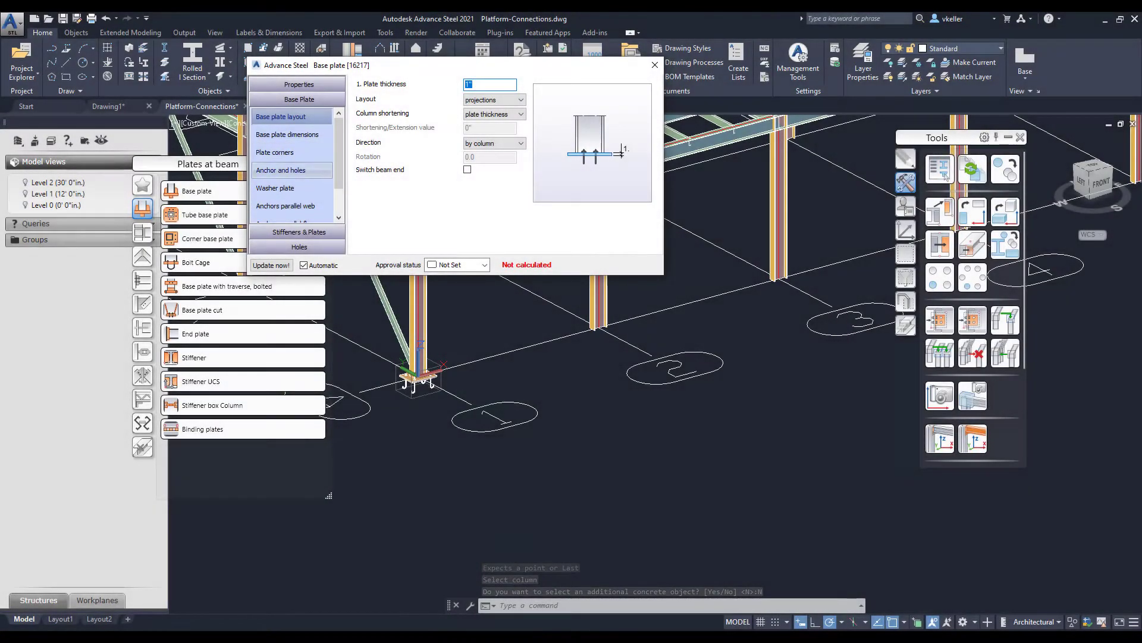
- Change the base plate's anchor type to Würth W-FAZ and close the connection properties
click(292, 170)
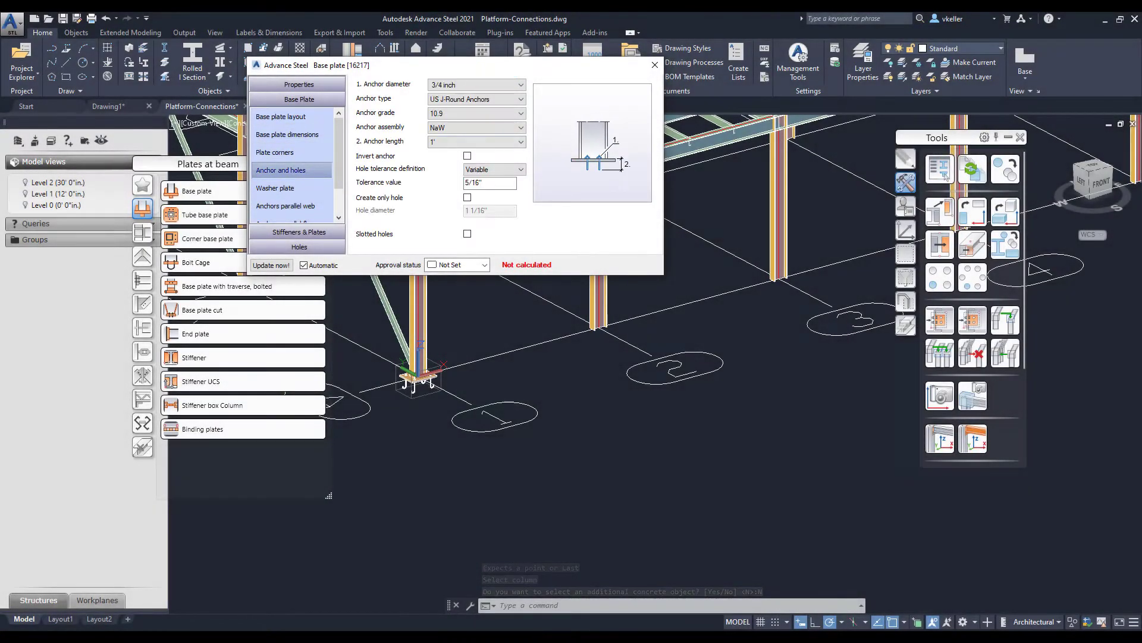
click(476, 98)
scroll(472, 229, down, 1)
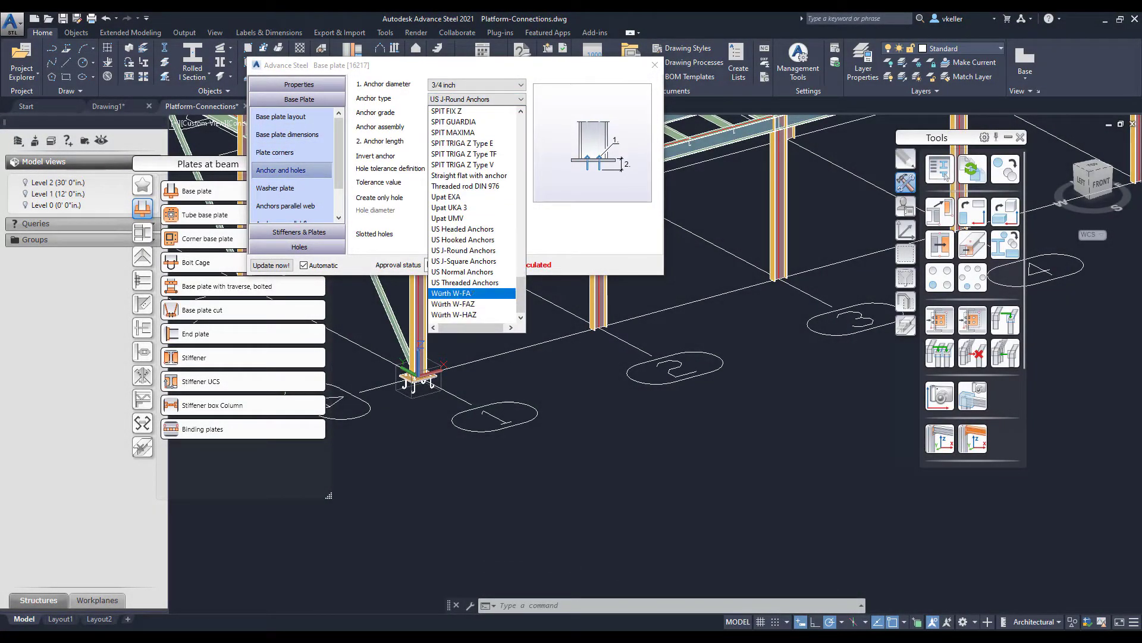
click(462, 303)
click(655, 65)
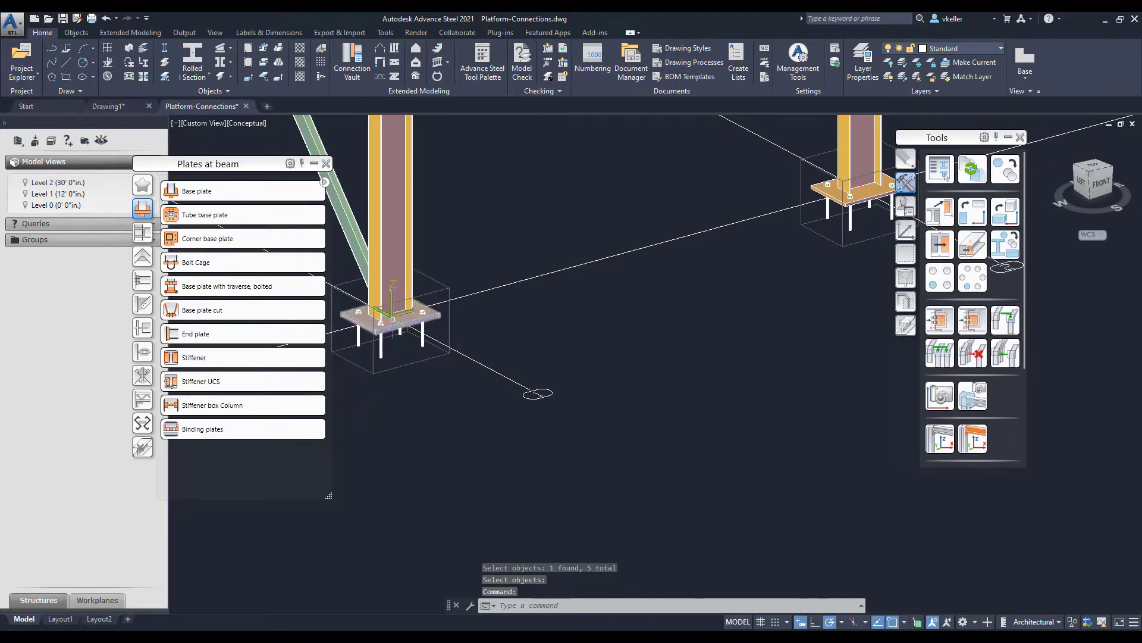
- Open the joint properties of the corner column's base plate connection
click(392, 322)
right_click(500, 205)
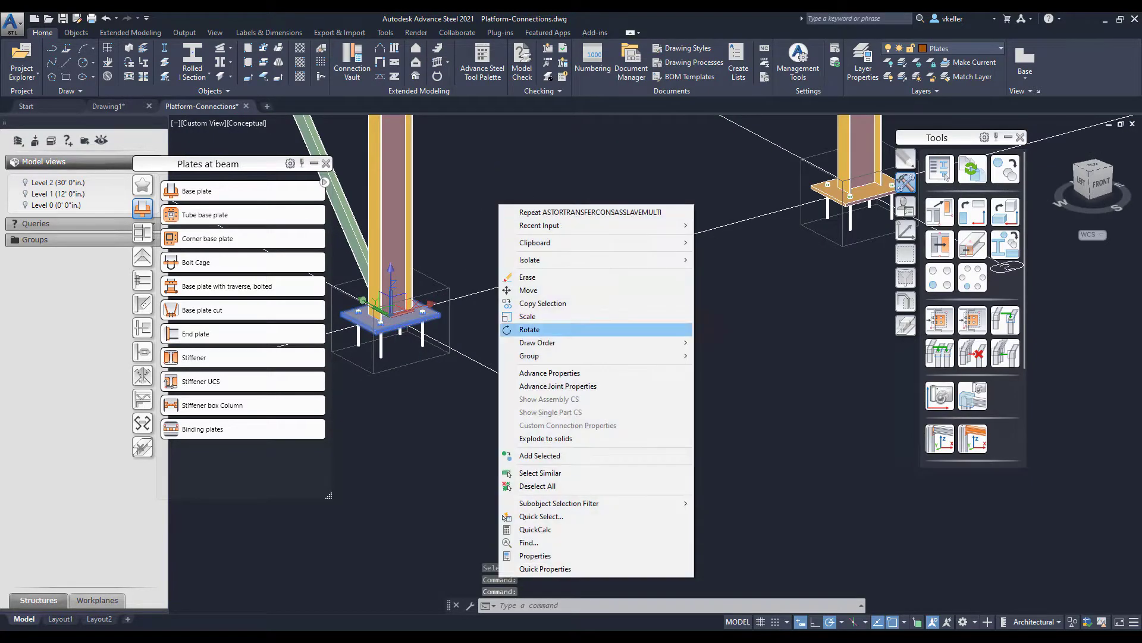
click(535, 386)
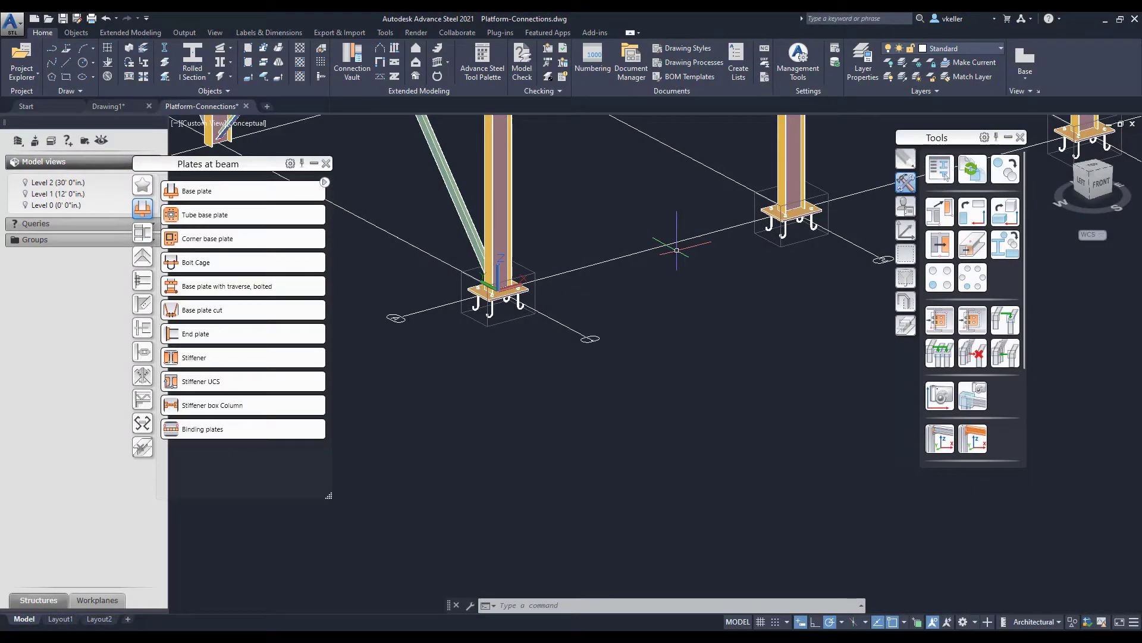
- Add a Clip angle platform beam connection with the corner column as main beam and the front edge beam as attached beam
scroll(674, 255, down, 2)
middle_drag(674, 254, 645, 377)
scroll(546, 302, up, 2)
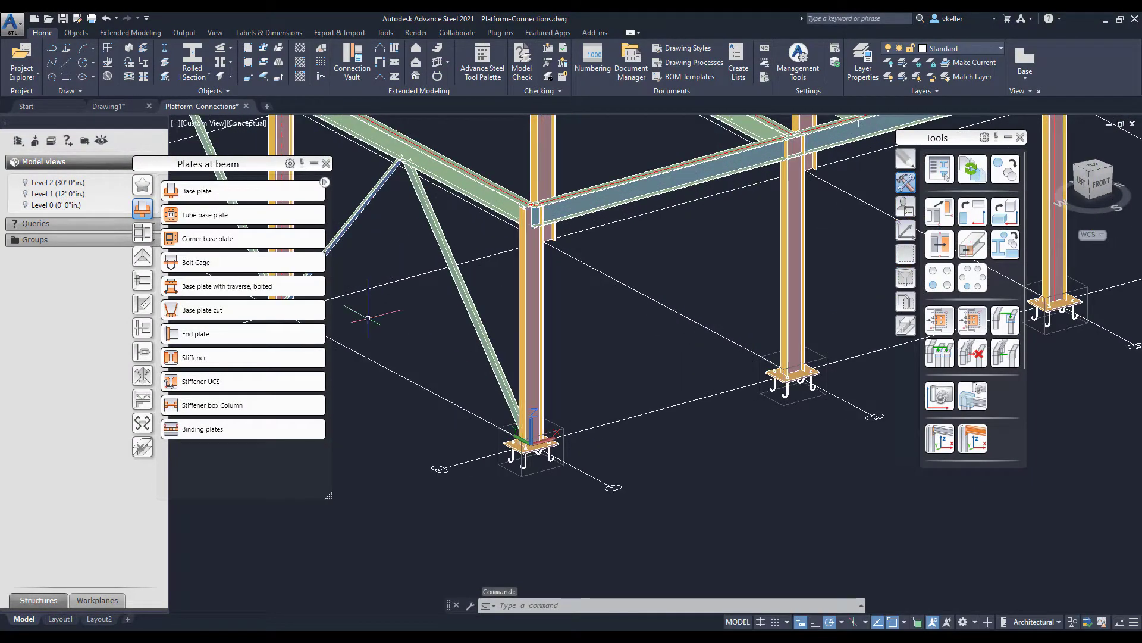
click(142, 256)
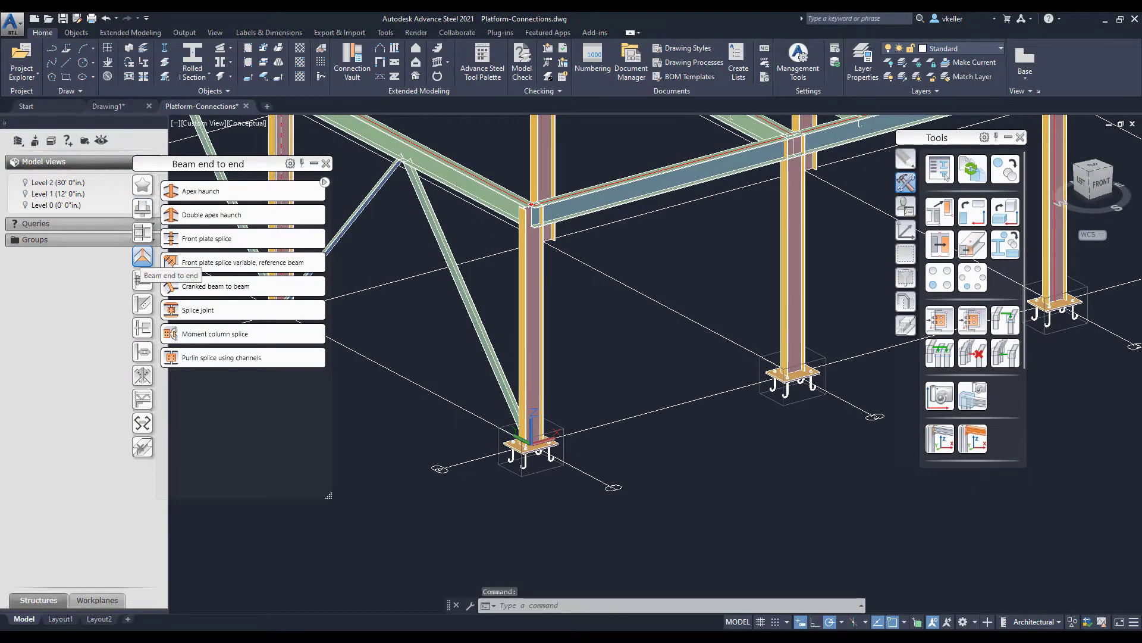
click(143, 281)
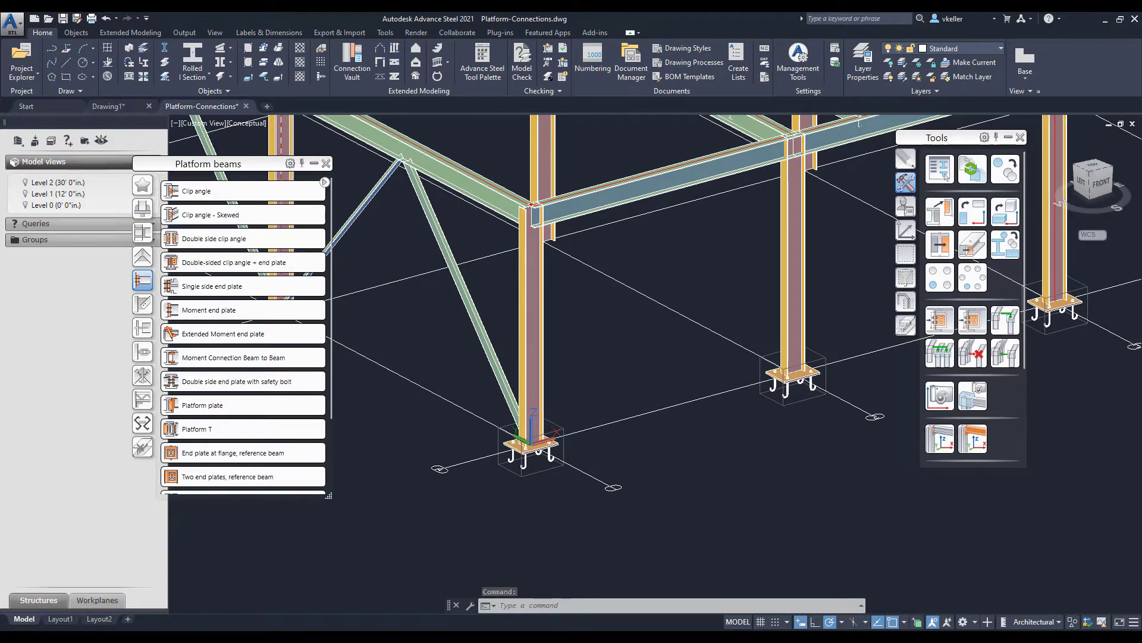
click(243, 191)
click(543, 261)
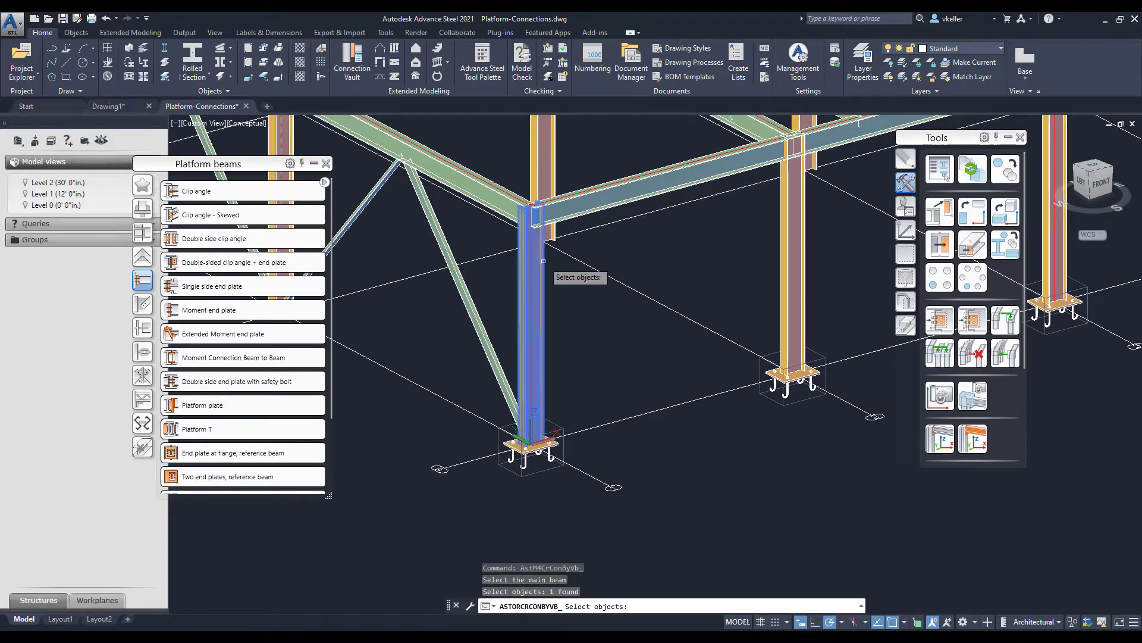
key(Return)
click(573, 207)
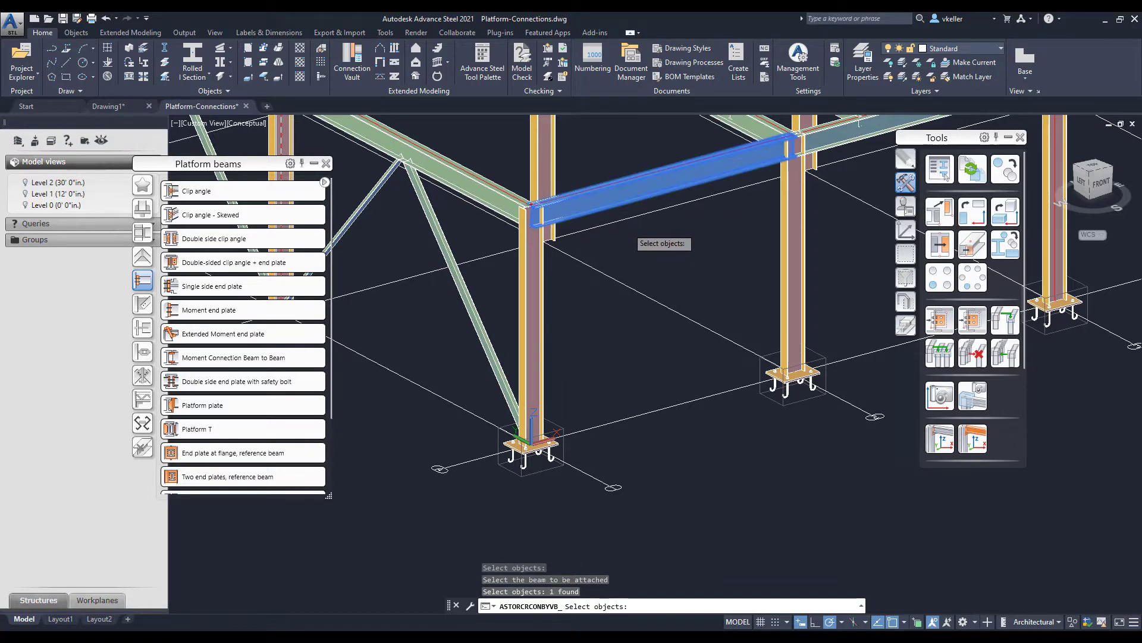
key(Return)
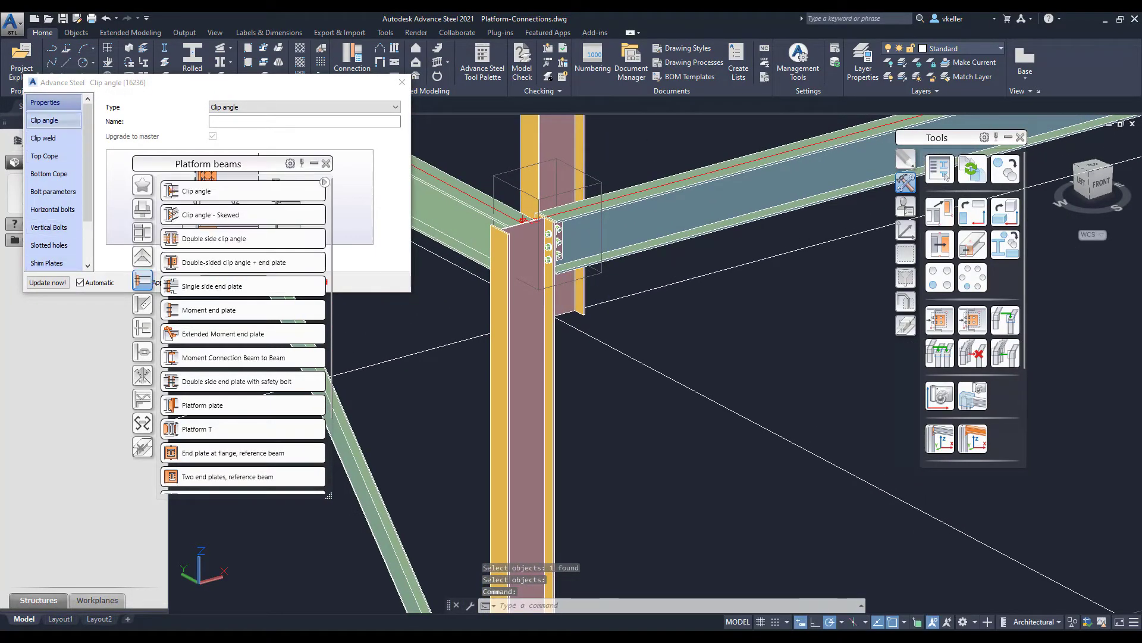
- Review the clip angle's settings down to its library entries and close the connection properties
drag(88, 163, 88, 202)
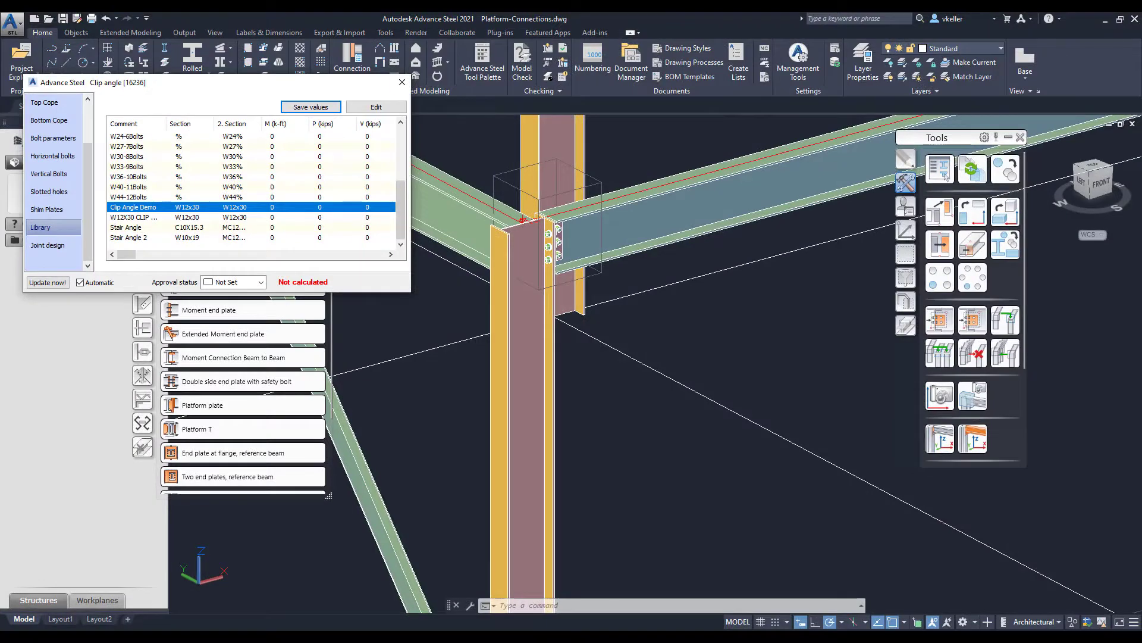
click(402, 82)
scroll(557, 345, down, 2)
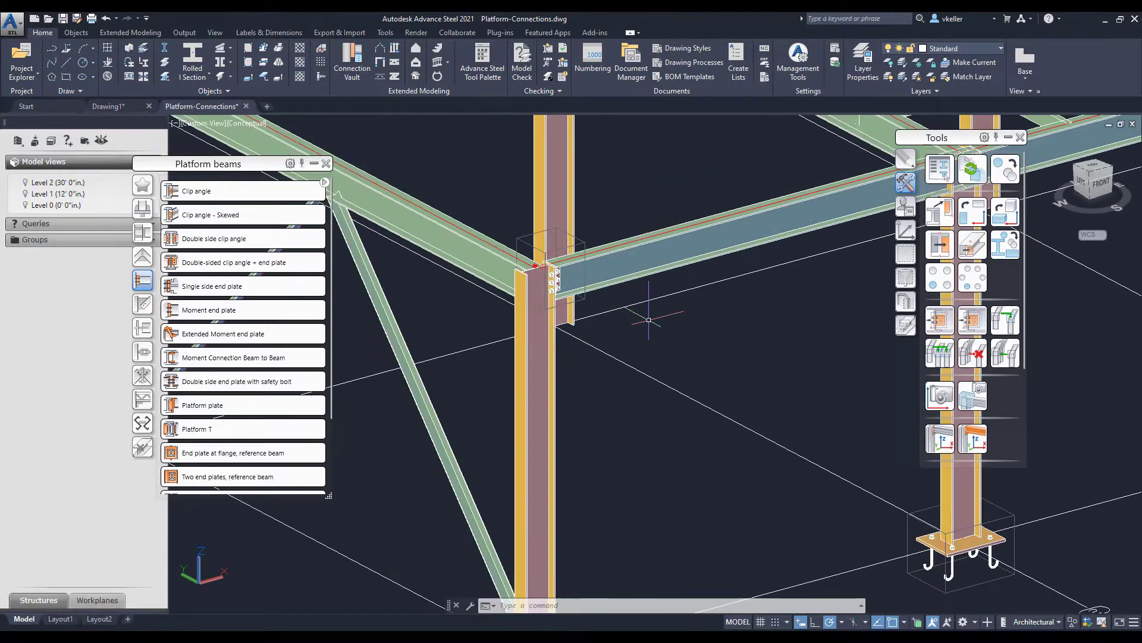
- Review the setting categories of the 12' straight ladder and close its properties
scroll(648, 319, down, 6)
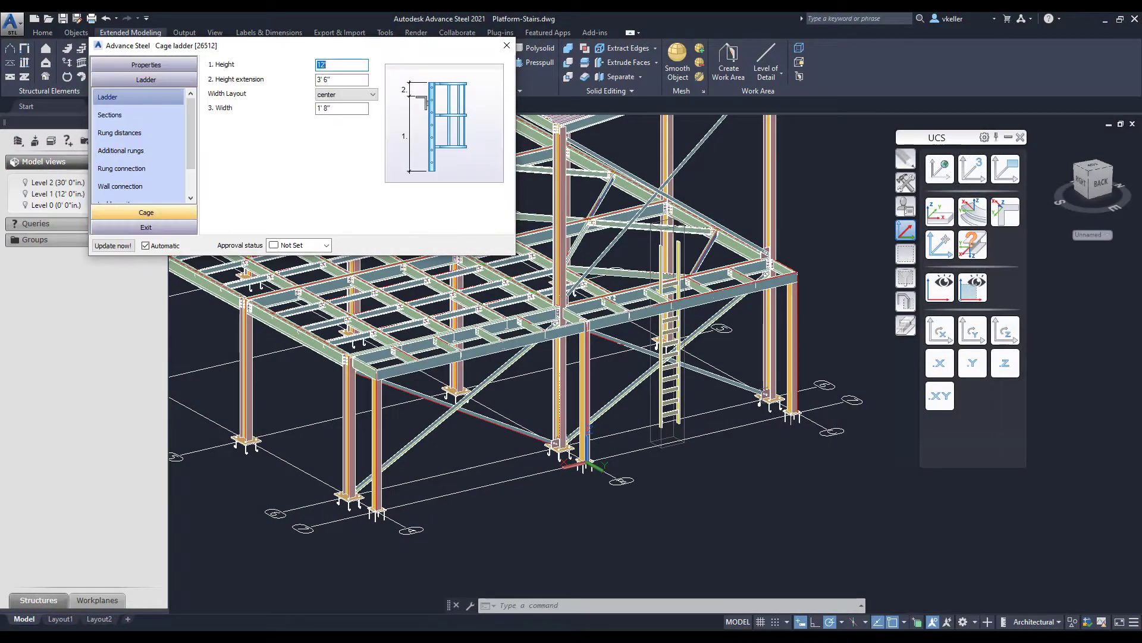
scroll(140, 145, down, 1)
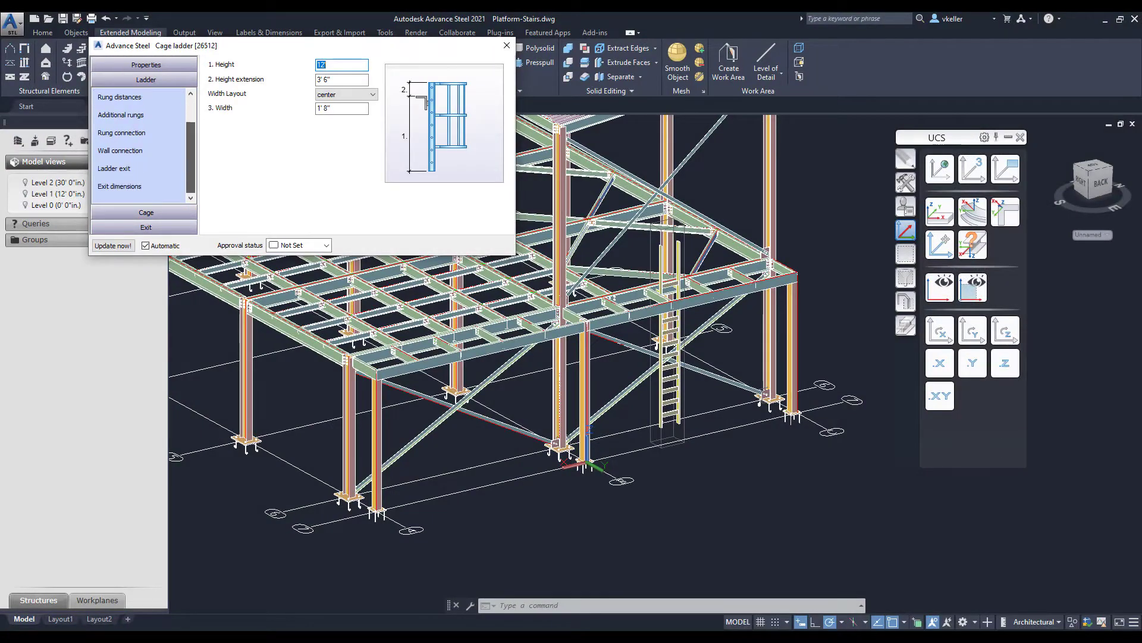
scroll(140, 146, up, 1)
scroll(140, 146, down, 1)
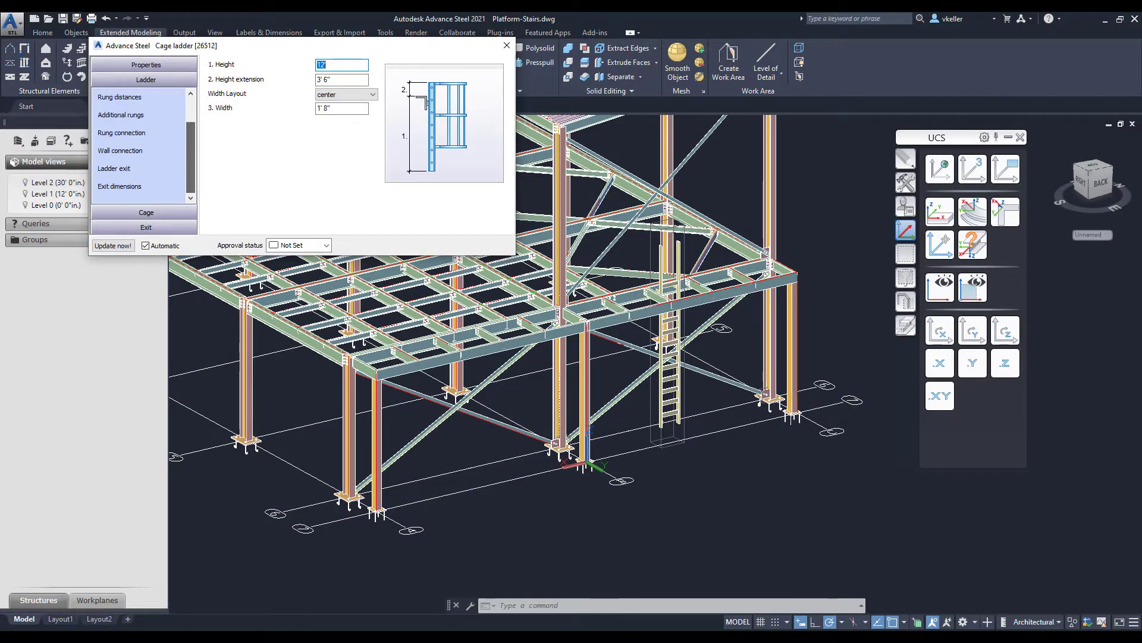
click(506, 46)
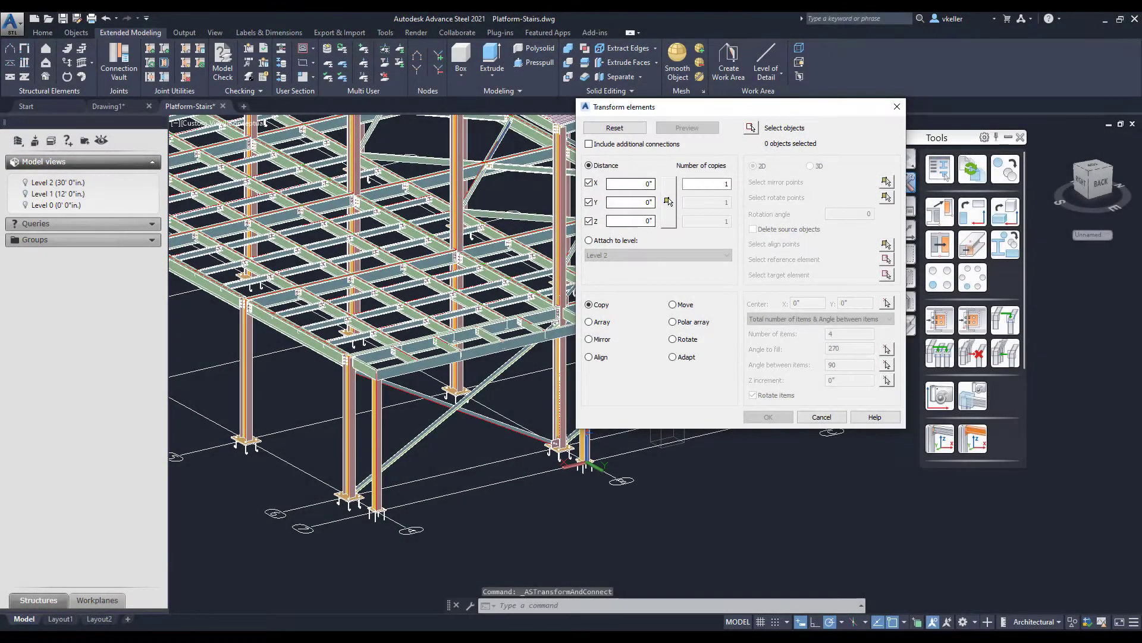
- Select the straight ladder as the object to copy with Transform elements
click(668, 201)
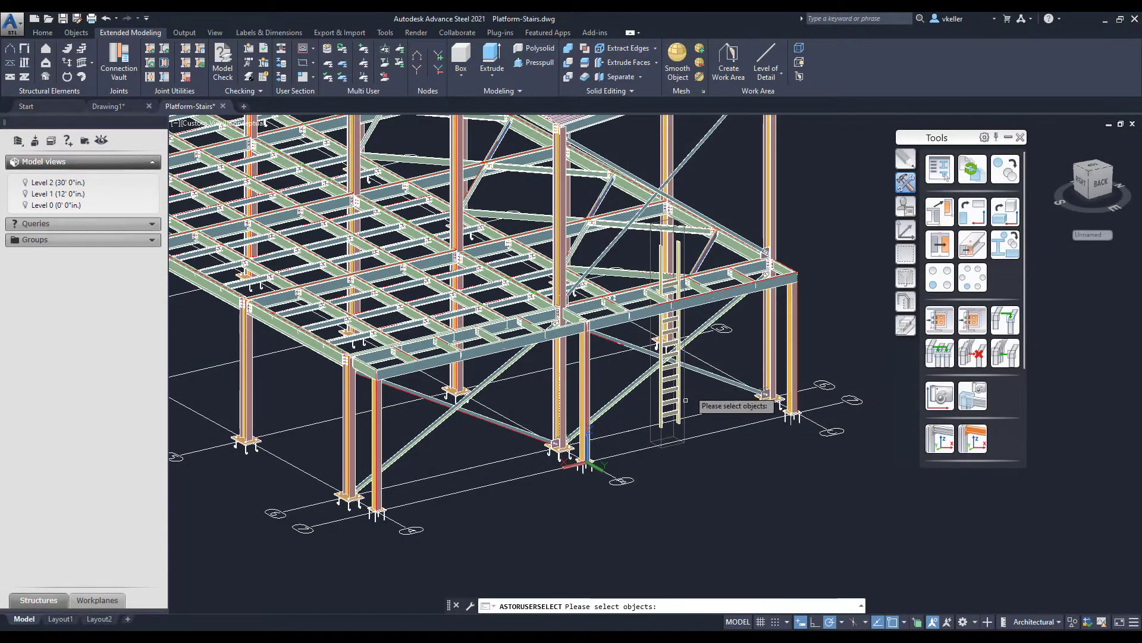
click(660, 441)
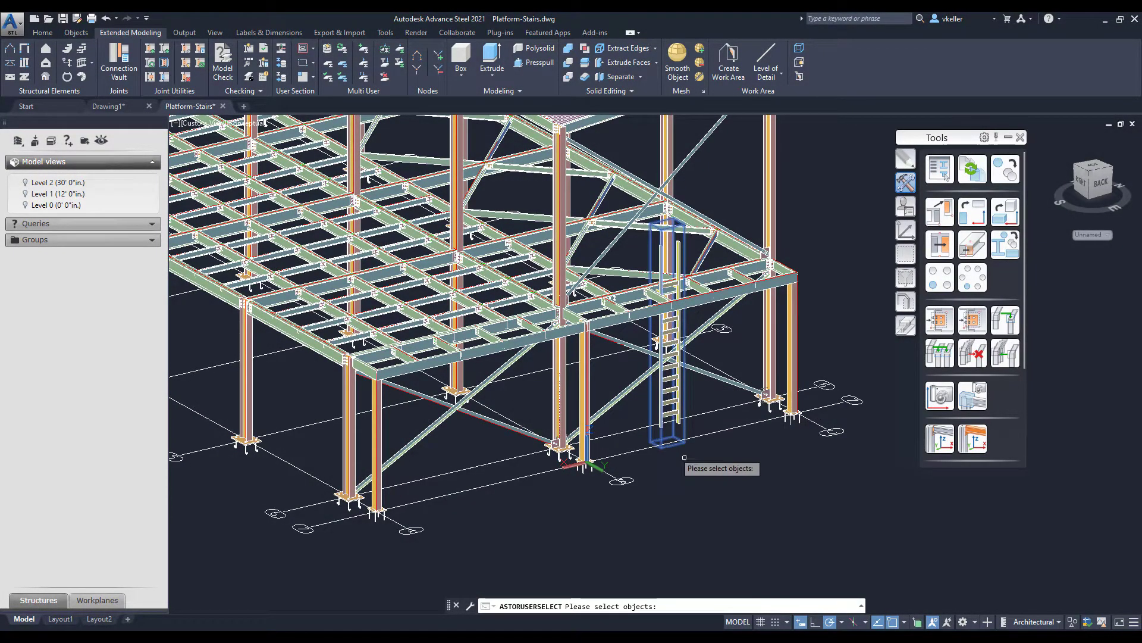
key(Return)
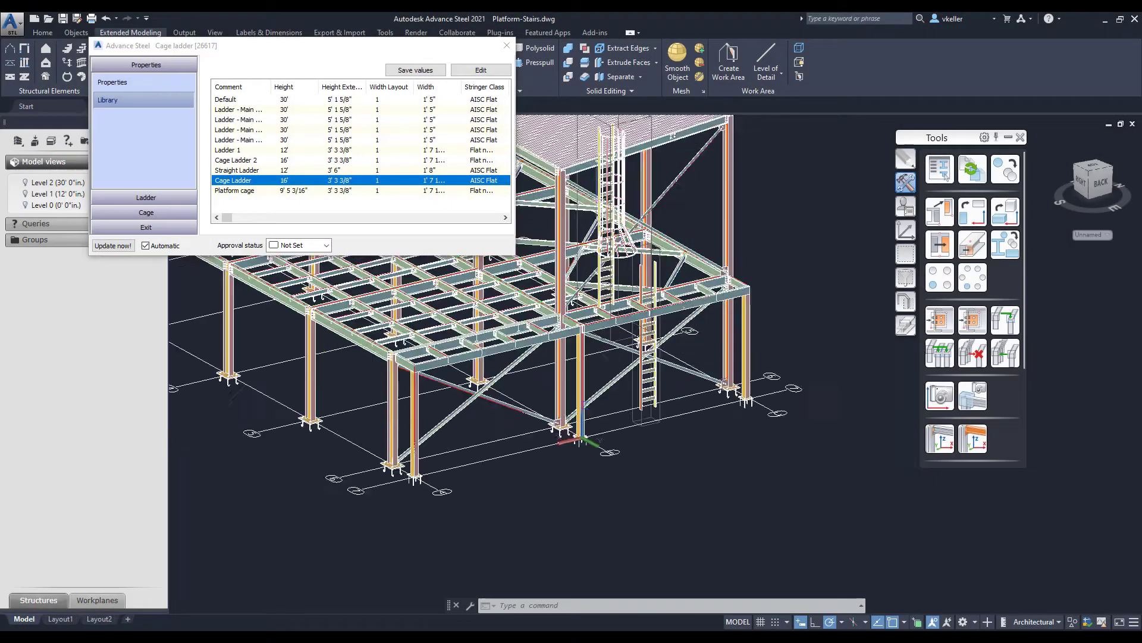
- Examine the upper cage ladder's general cage settings and the available cage types
scroll(596, 204, up, 1)
click(145, 212)
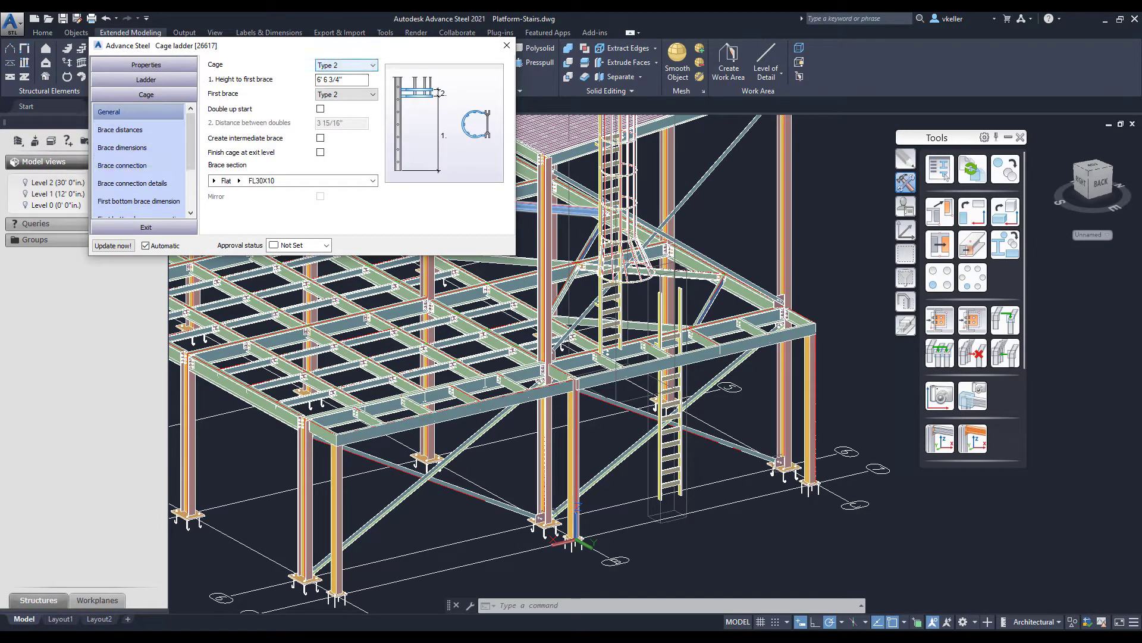
click(346, 65)
key(Escape)
key(Escape)
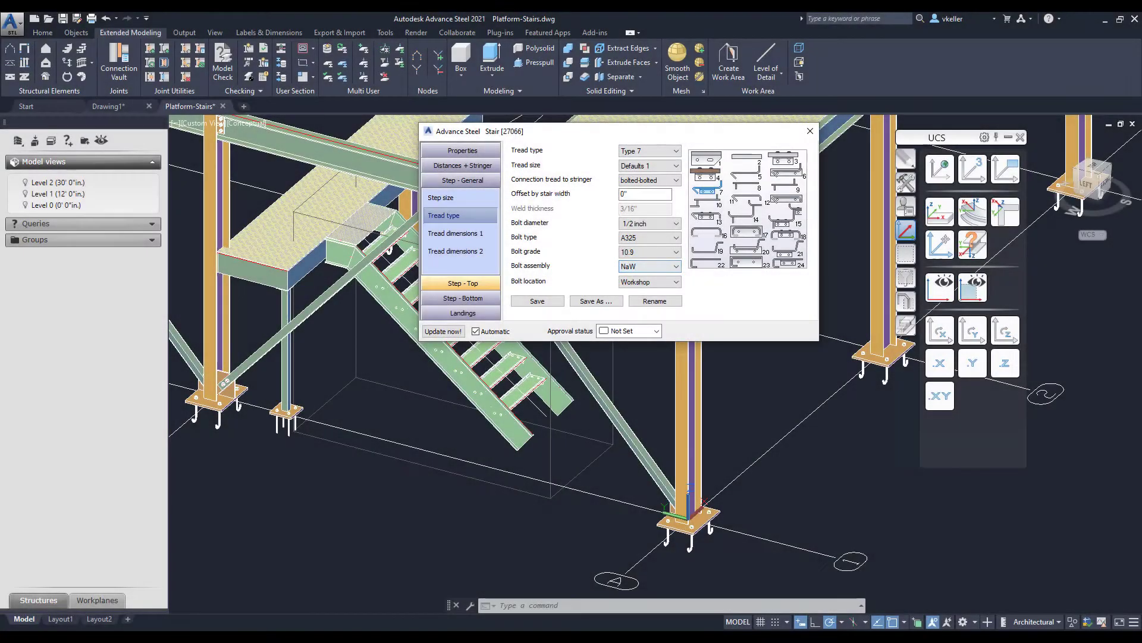
- Review the stair's top step and bottom step settings and close the stair properties
click(462, 283)
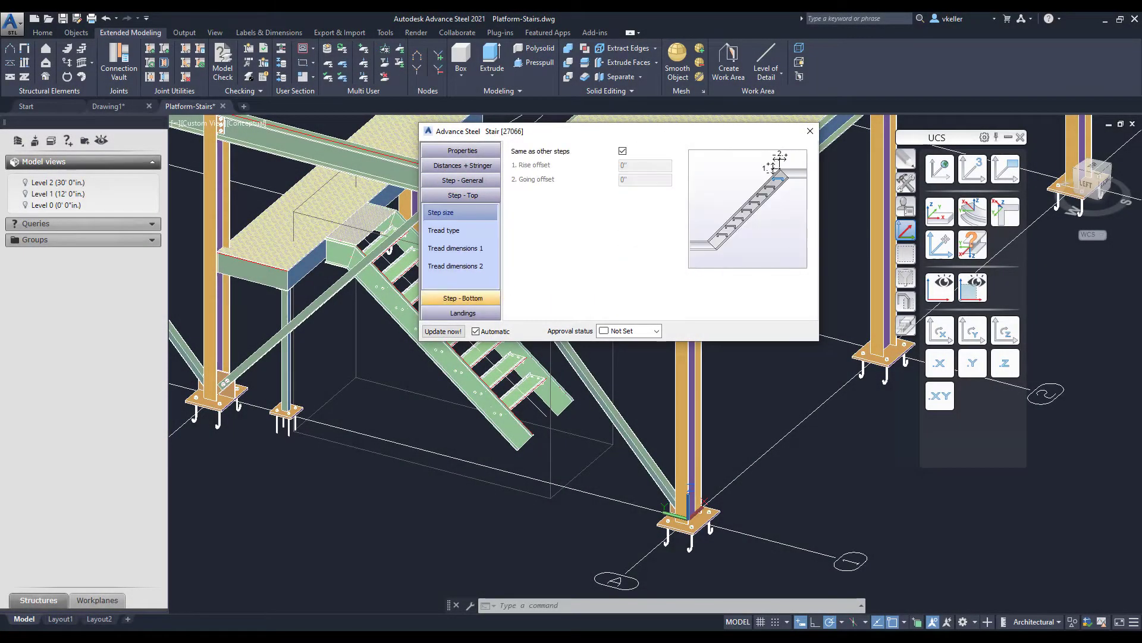
click(462, 298)
click(809, 131)
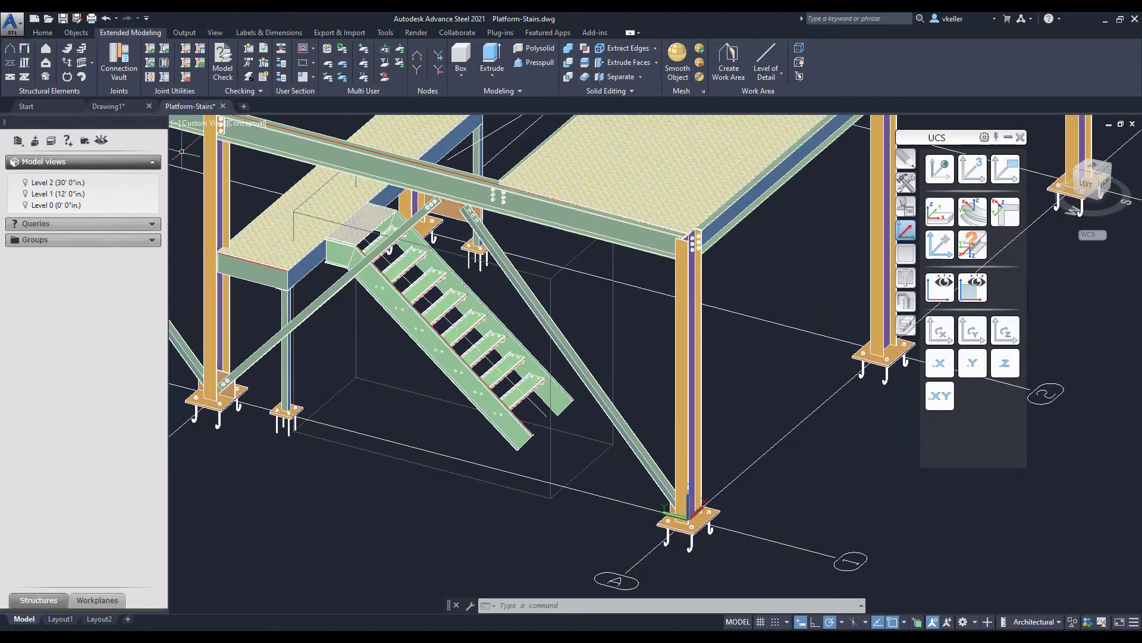
- Add a Stair Anchor Base Plate connection to the near stair stringer's lower end, without selecting a reference point
click(352, 60)
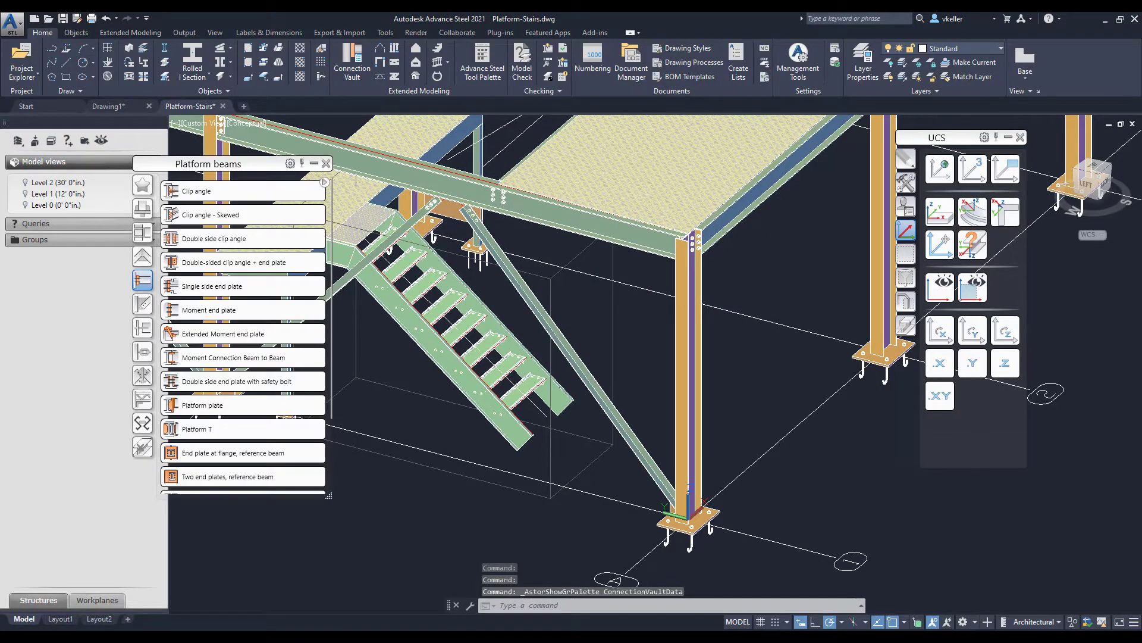
click(143, 399)
click(214, 191)
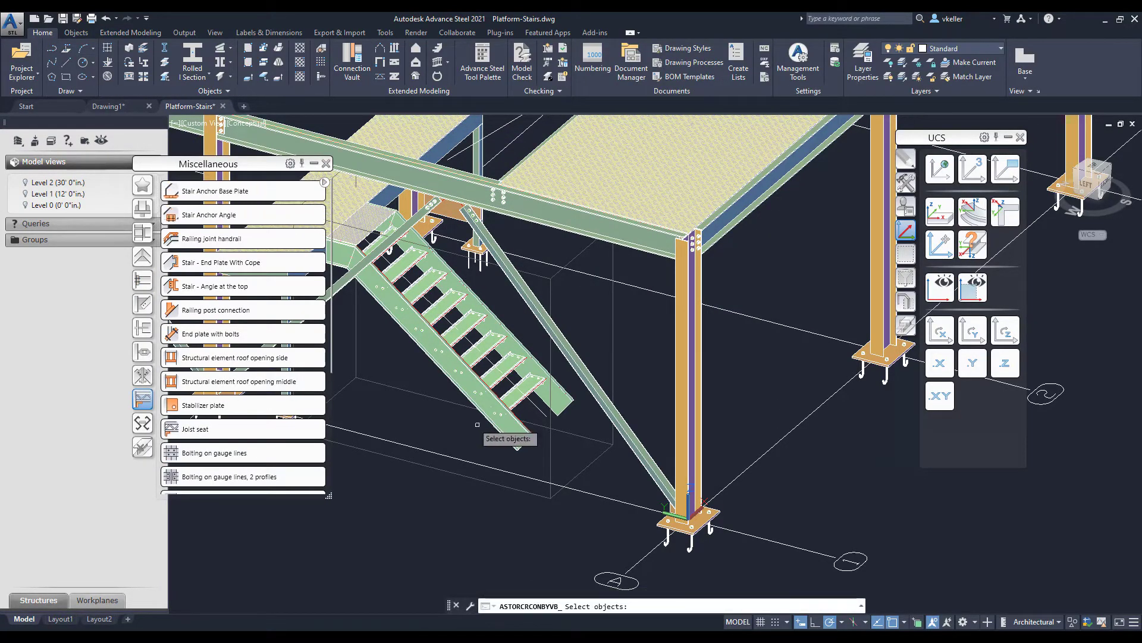
click(497, 438)
key(Return)
key(Return)
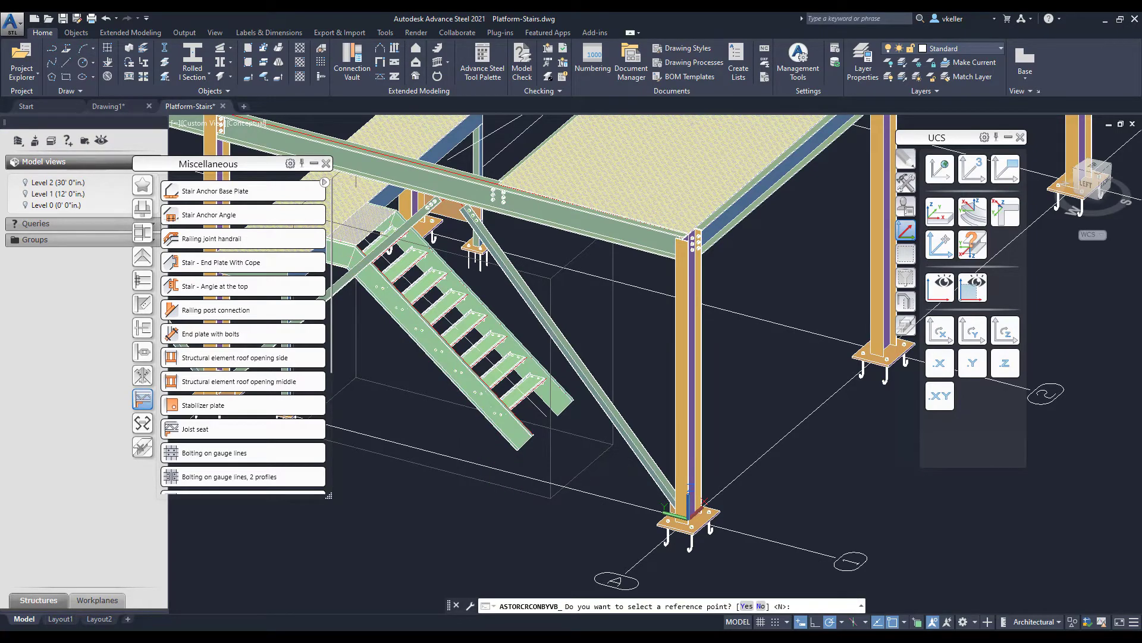
- Review the stair anchor base plate's library entries and general settings, and close its properties
click(463, 185)
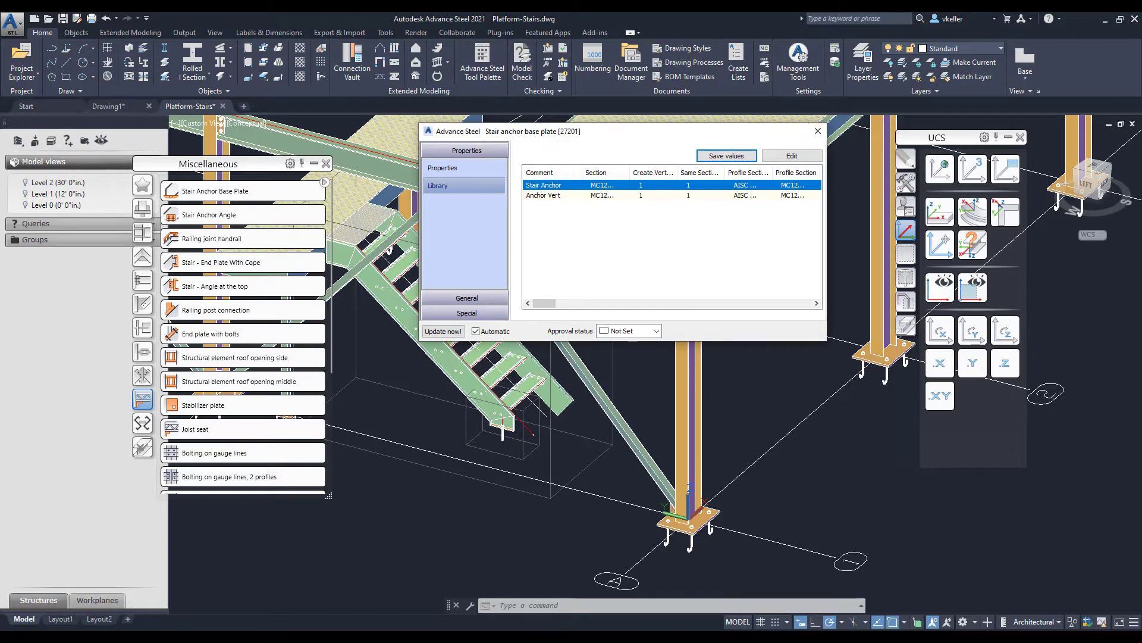
click(467, 297)
click(817, 130)
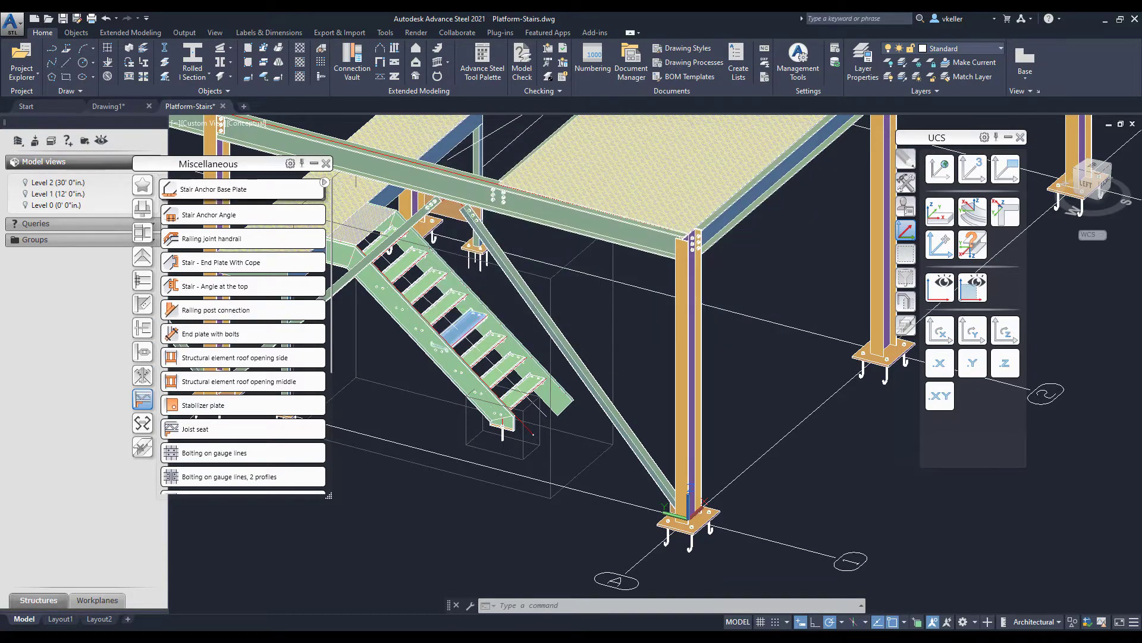
- Add a Stair Anchor Base Plate connection to the lower end of the far stair stringer
click(215, 191)
click(567, 398)
key(Return)
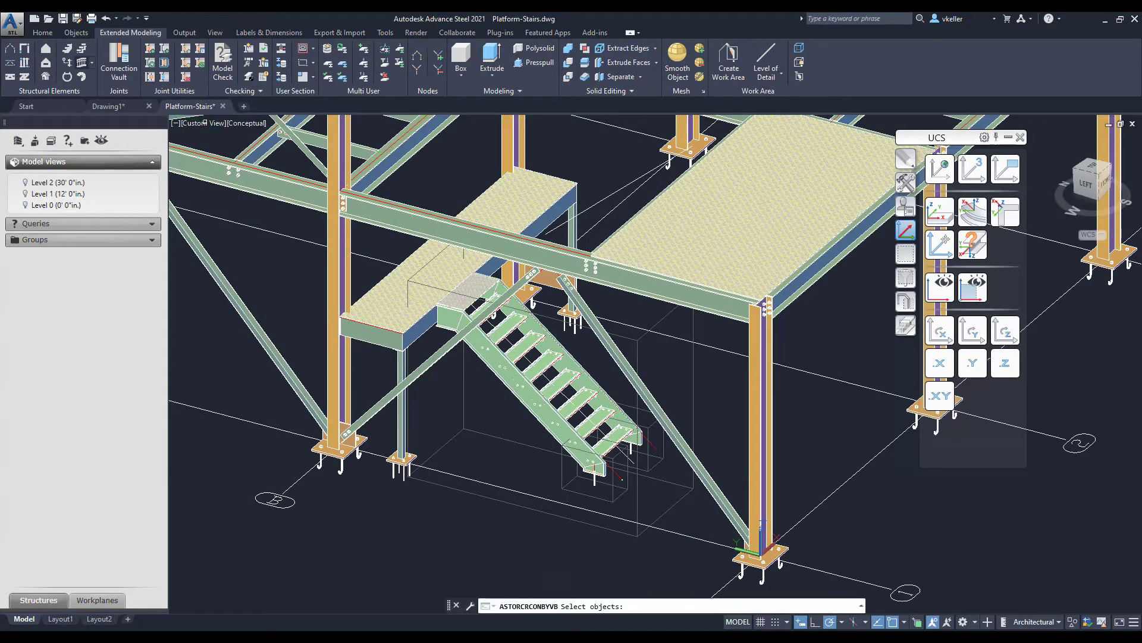
- Create a railing on the near stringer and its top landing section, from the lower endpoint to the platform edge, without a nosing point
click(536, 418)
click(448, 323)
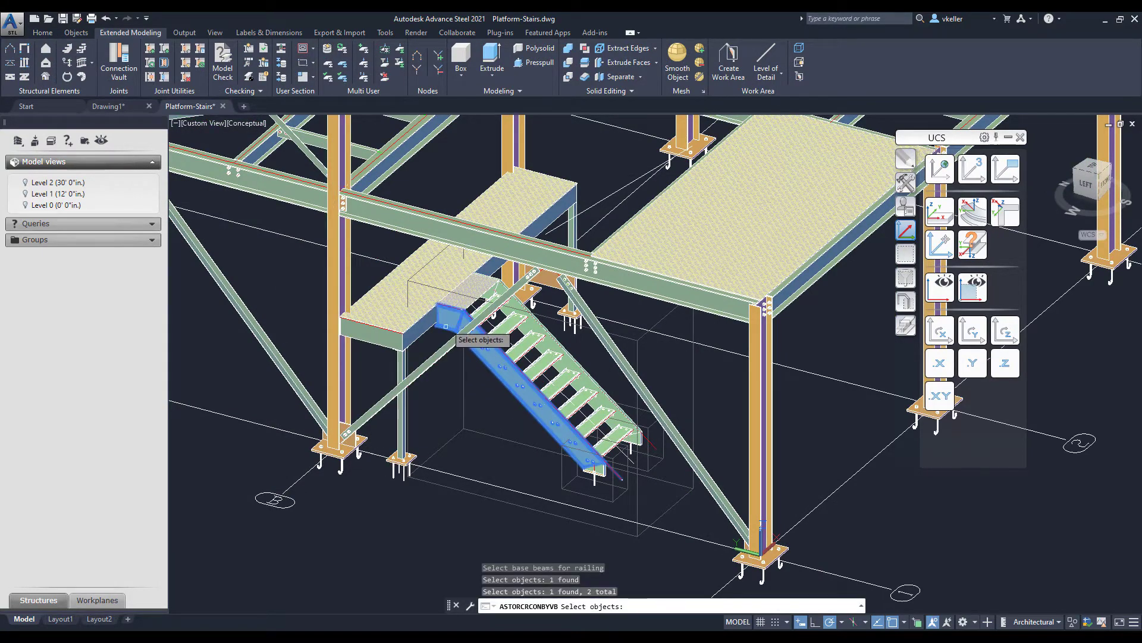
key(Return)
scroll(626, 463, up, 6)
shift+right_click(612, 463)
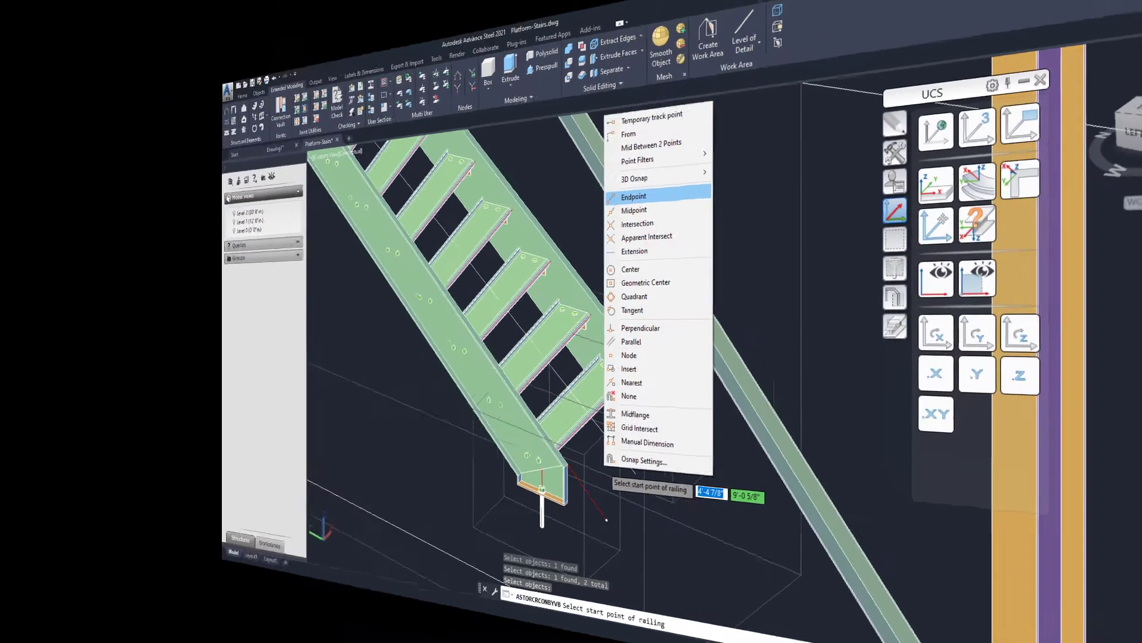
click(646, 201)
click(534, 492)
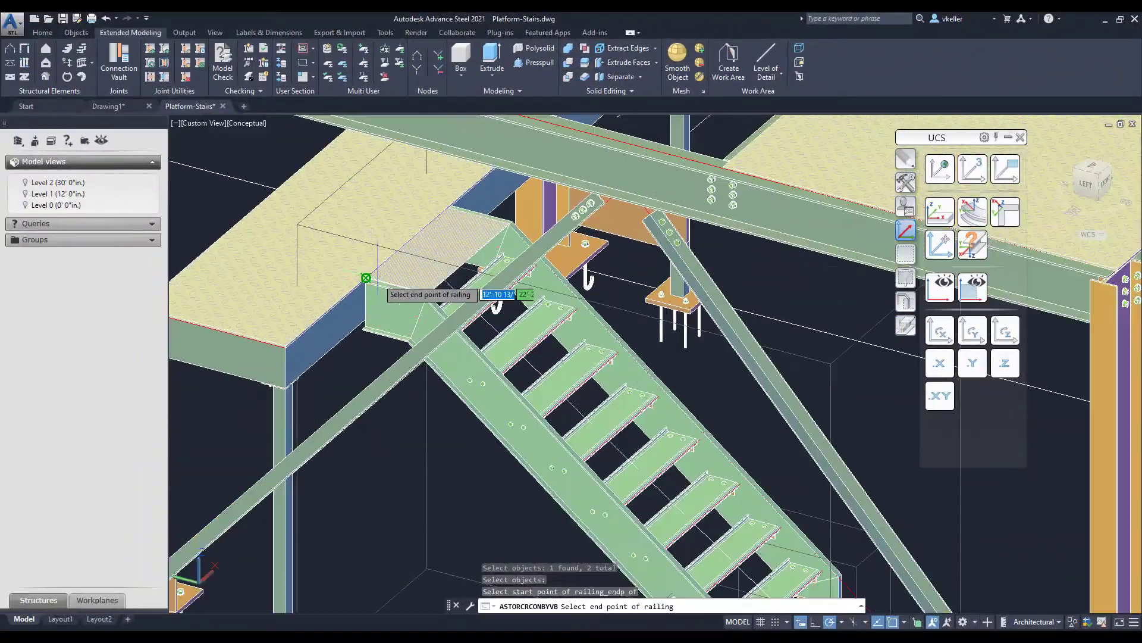
scroll(363, 285, up, 3)
click(359, 279)
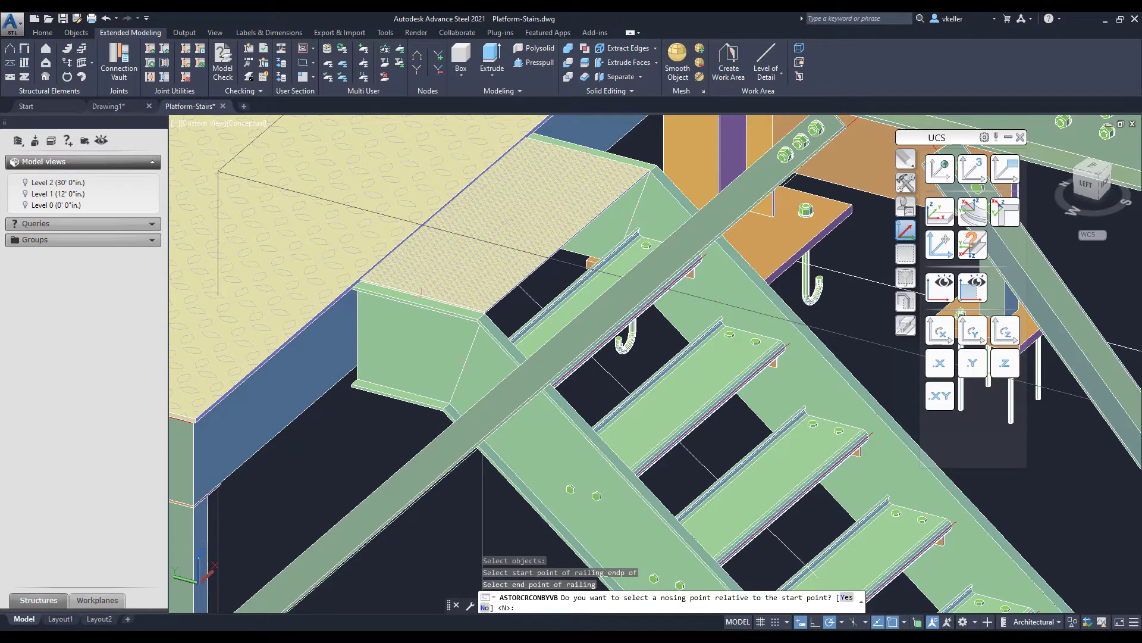
text(n)
key(Return)
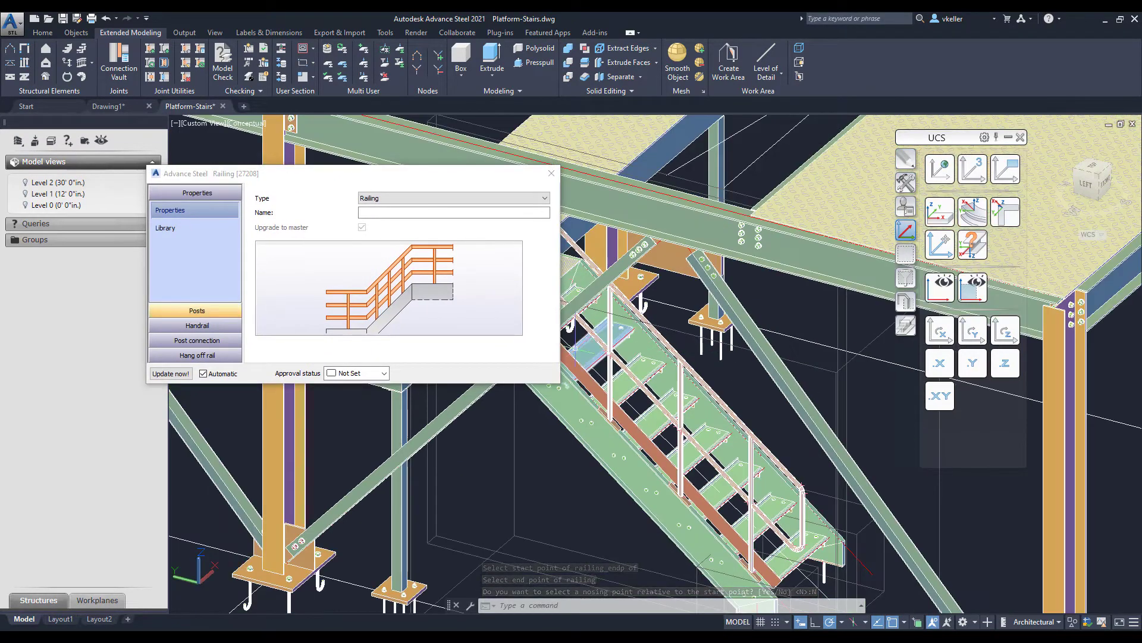
- Review the stair railing's post, handrail, picket and kickrail settings and close its properties
click(197, 310)
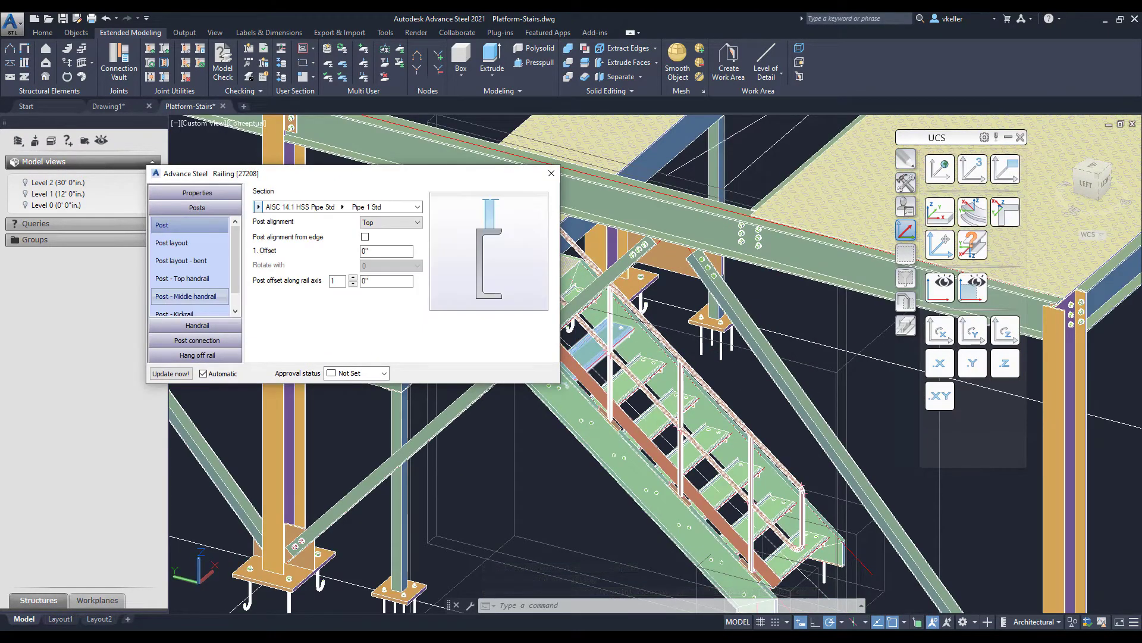
click(197, 326)
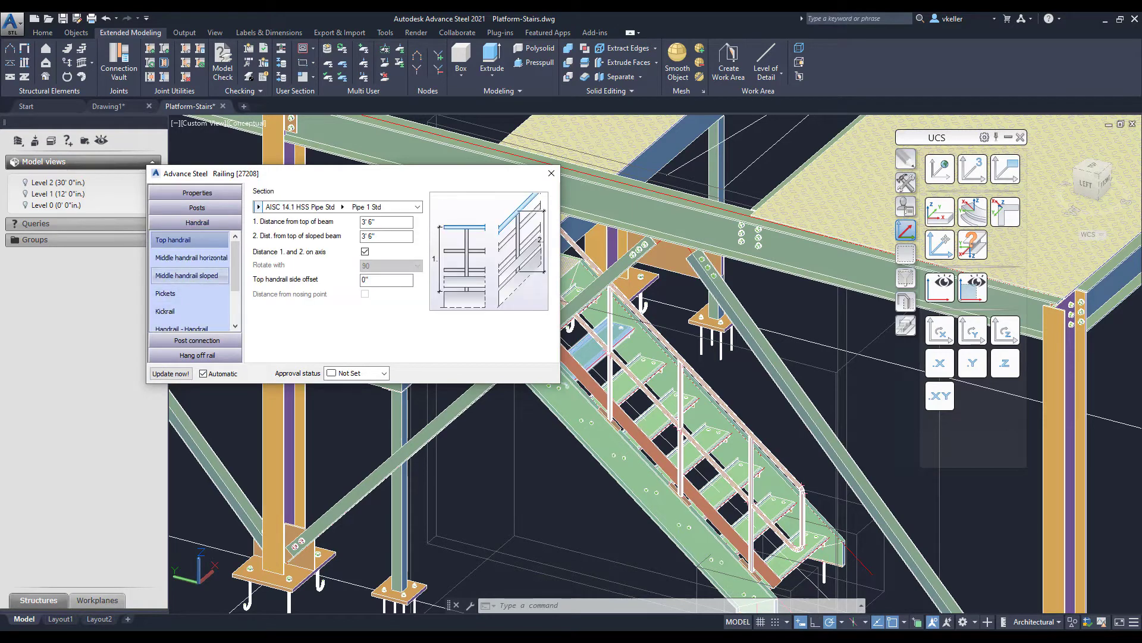
click(165, 293)
click(165, 311)
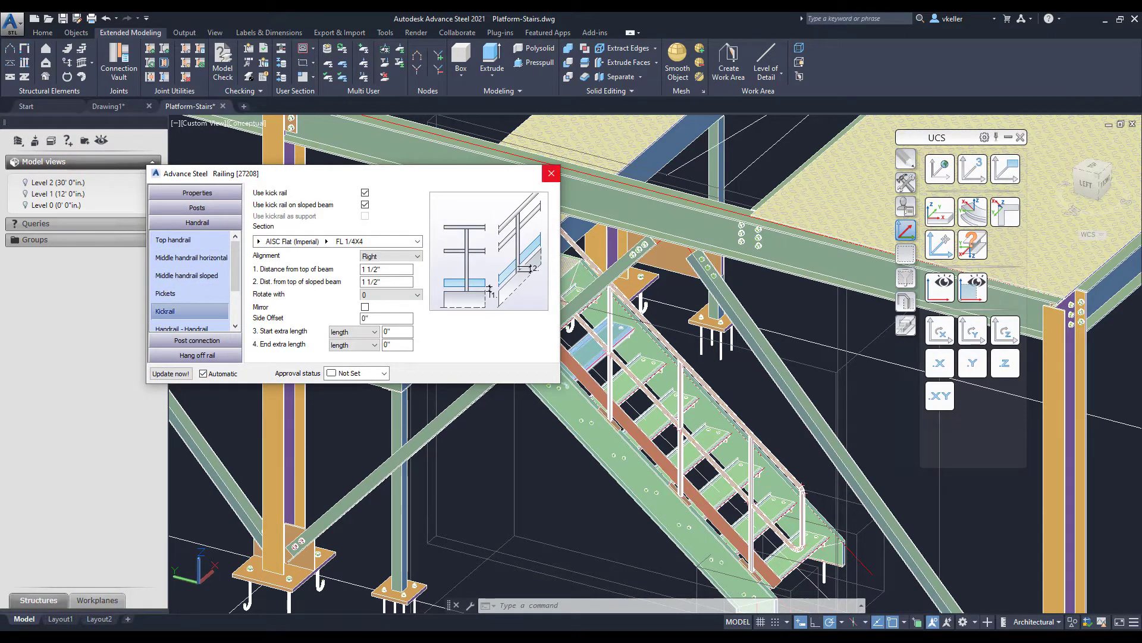
click(551, 174)
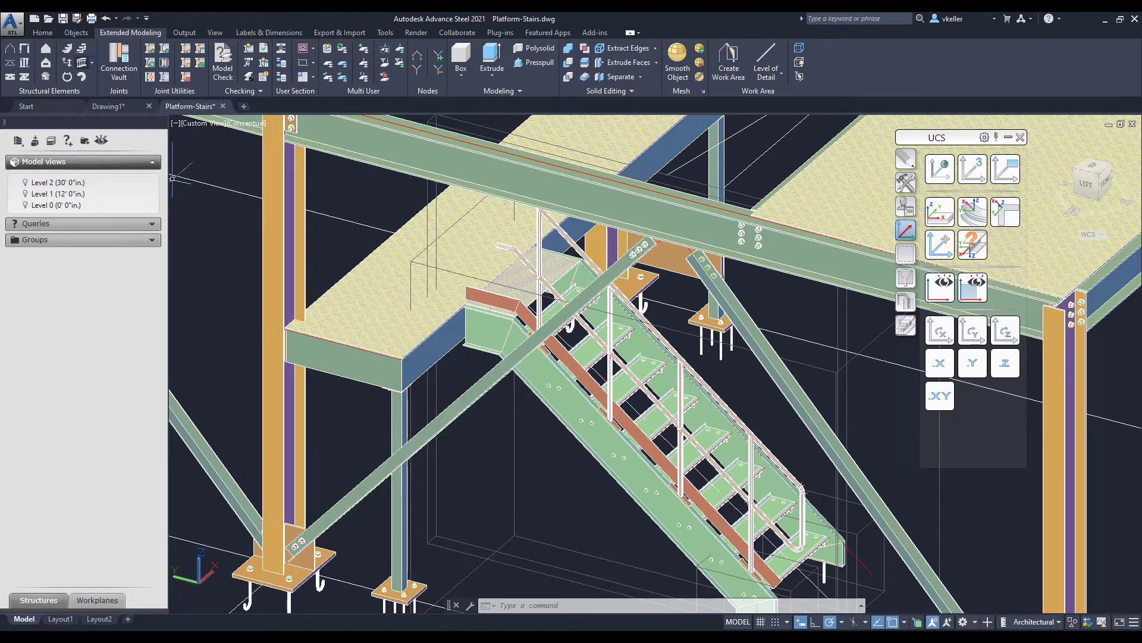
- Add a railing along the landing's outer edge beams and choose the connection type for its posts
click(83, 63)
click(380, 372)
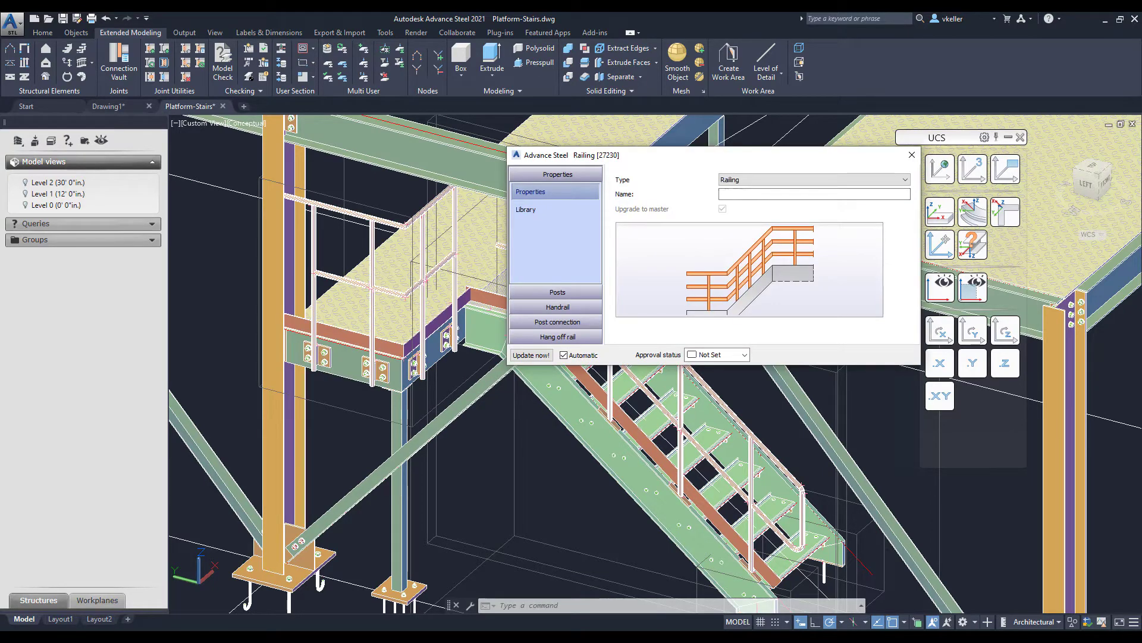
click(557, 322)
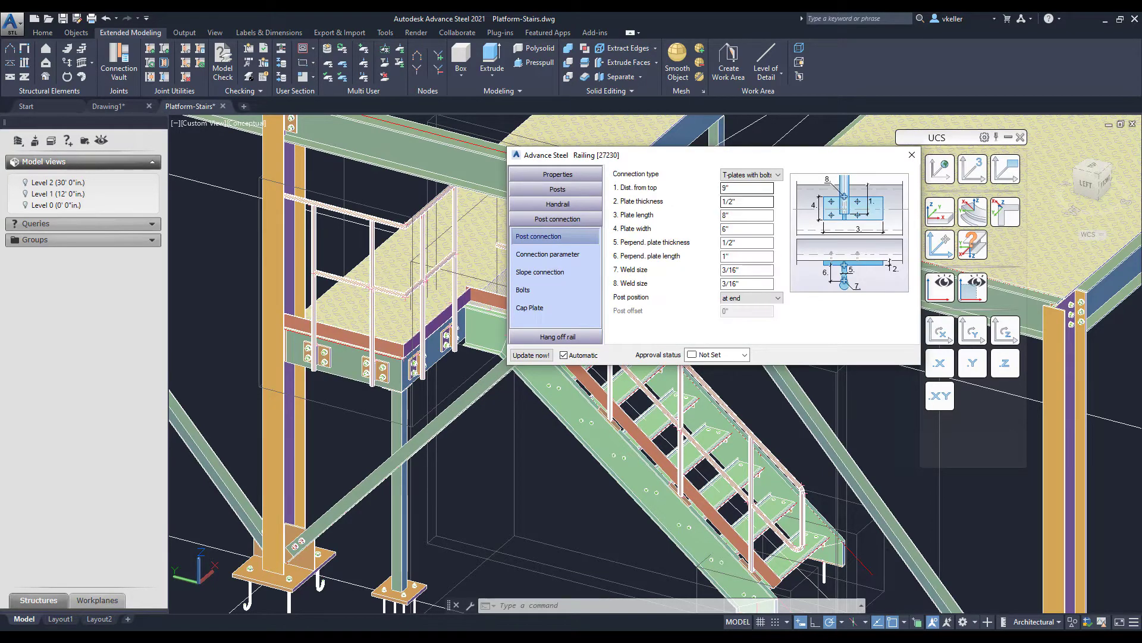
click(751, 174)
click(748, 239)
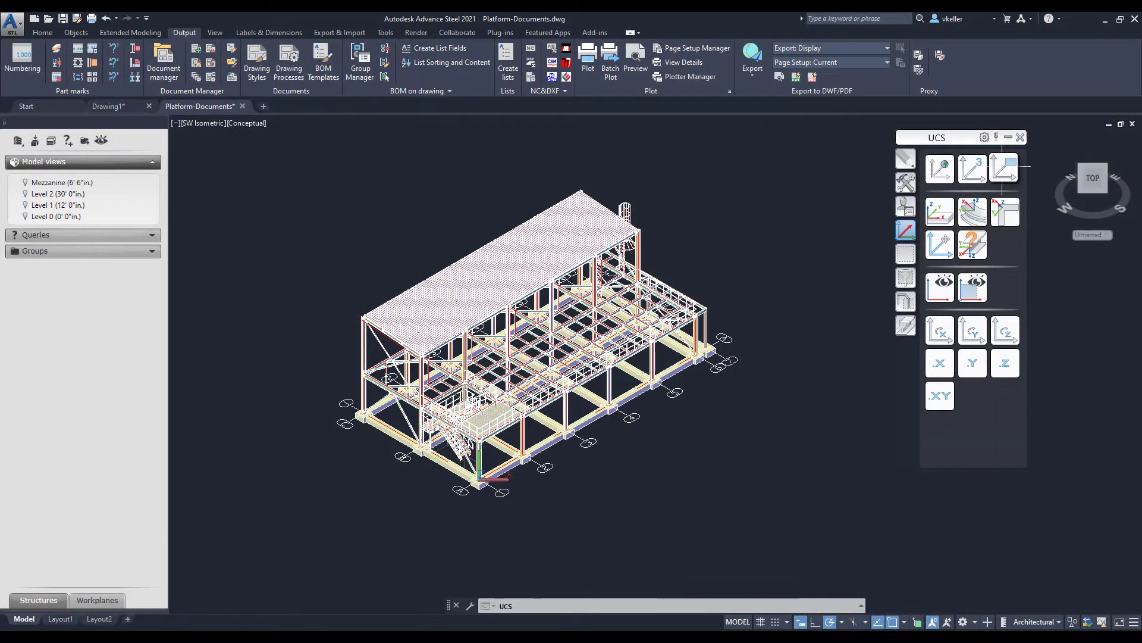
- Create a "3D View - Model (claddings) - w/o Labels" drawing of the structure with the default settings
click(385, 77)
click(189, 185)
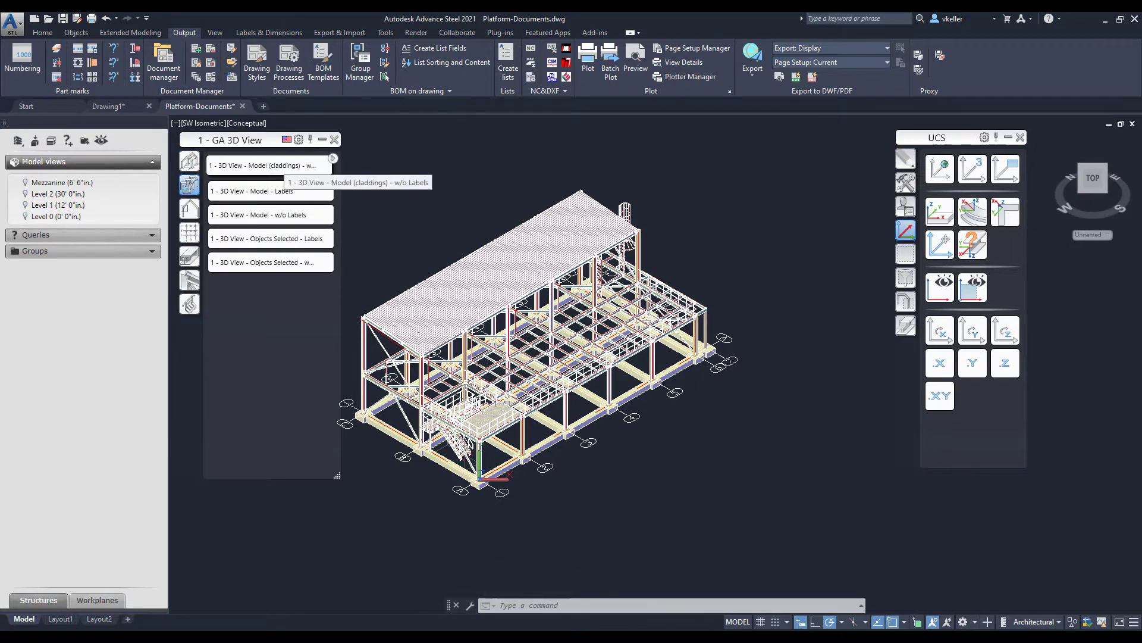
click(271, 166)
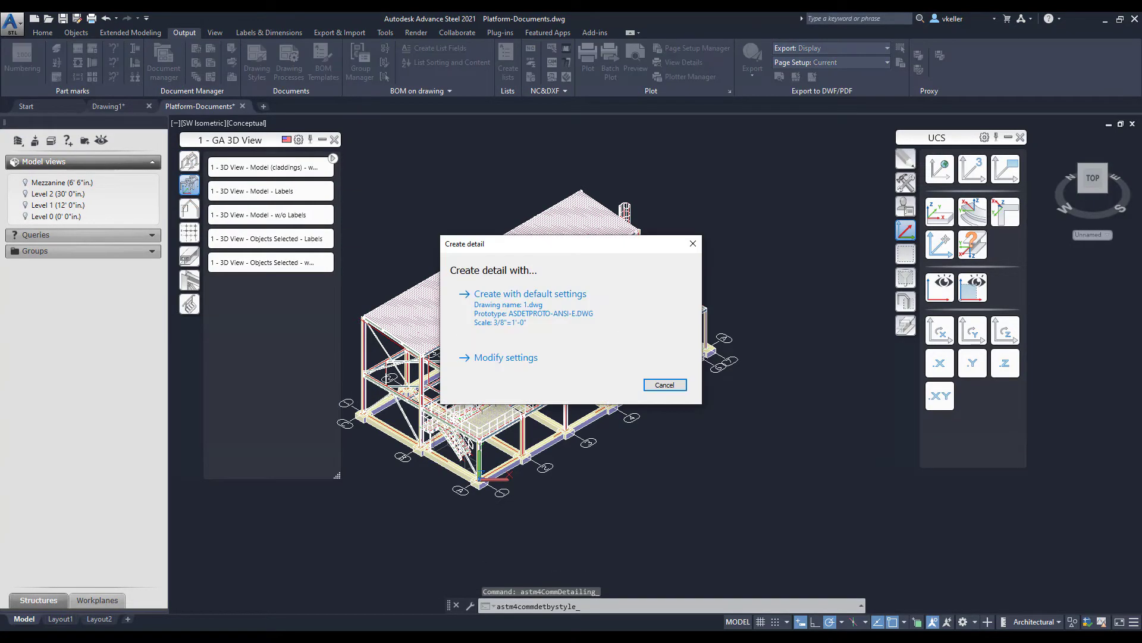
click(529, 306)
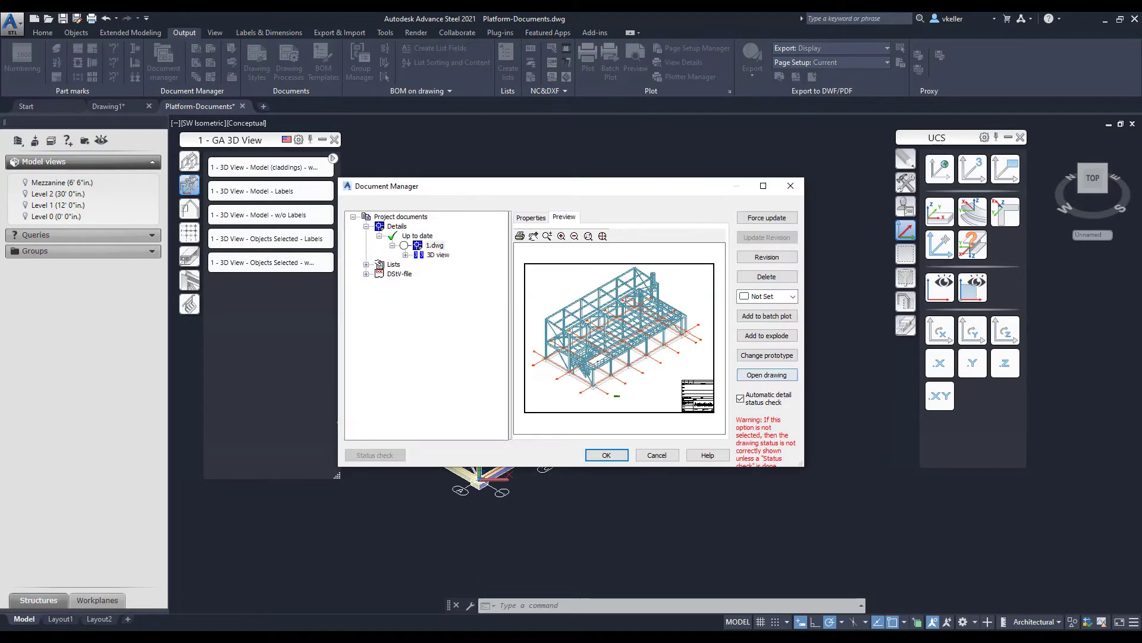
- Open the 3D view drawing 1.dwg from the Document Manager and switch to drawing 2
click(767, 374)
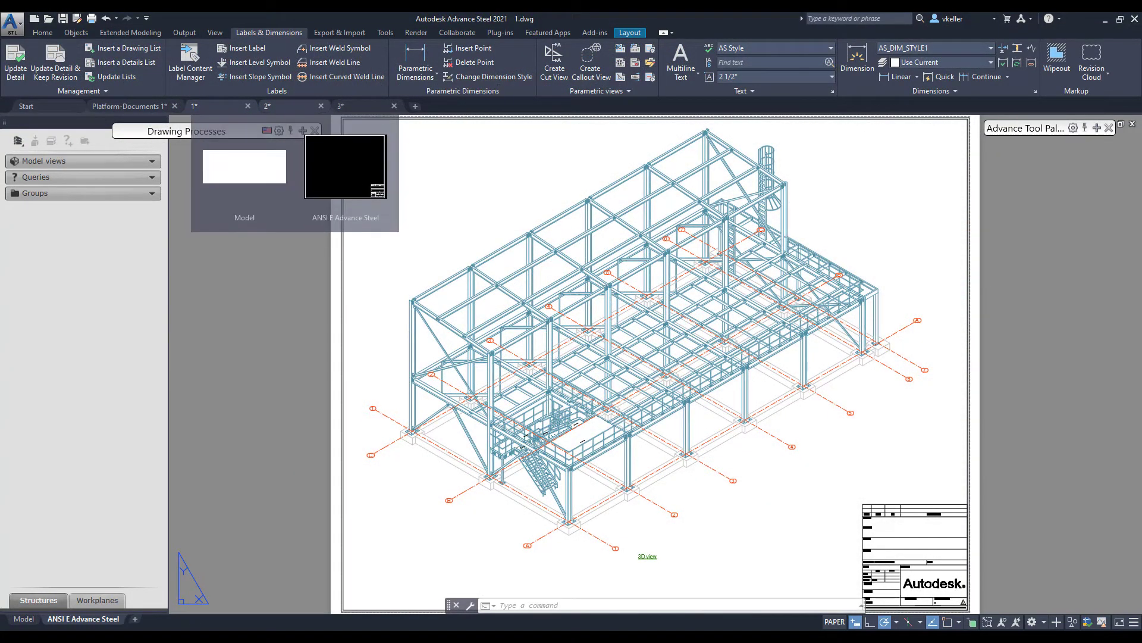
click(291, 106)
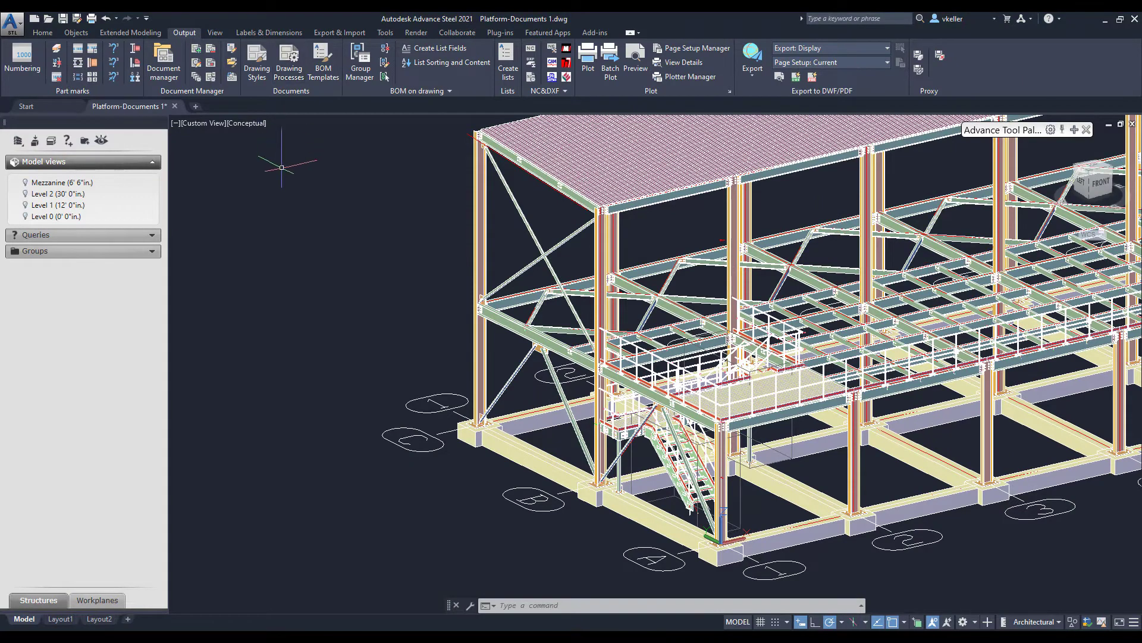
- Generate assembly drawings for the corner column and its adjoining brace and beams using the Selected Assemblies PageFull ANSI-D drawing process
click(289, 62)
click(183, 276)
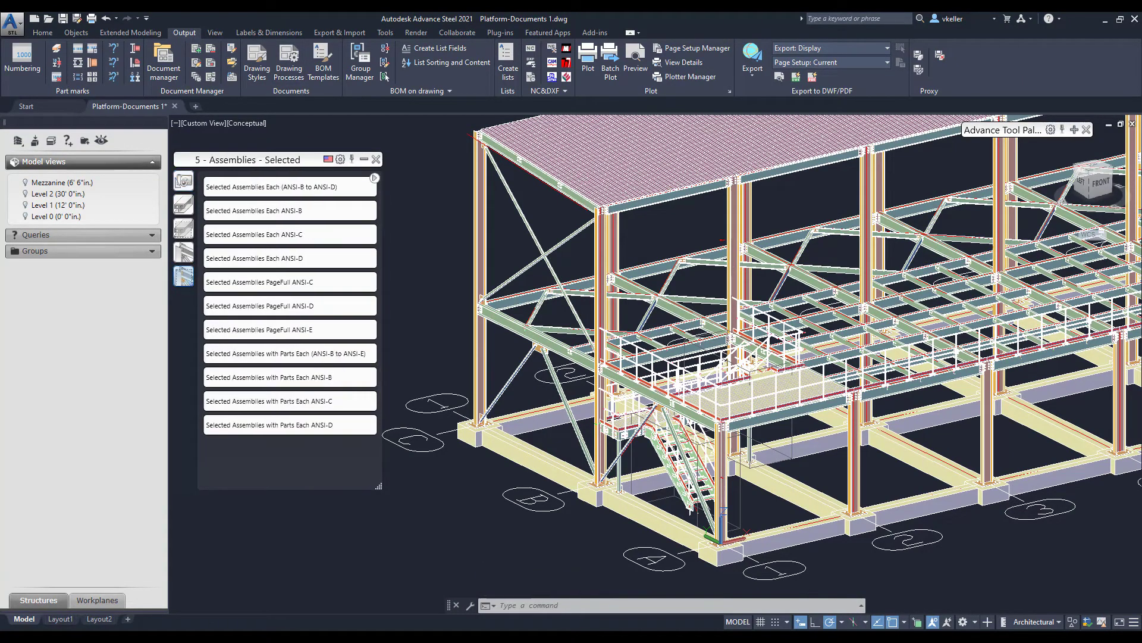
click(487, 273)
click(505, 283)
click(501, 323)
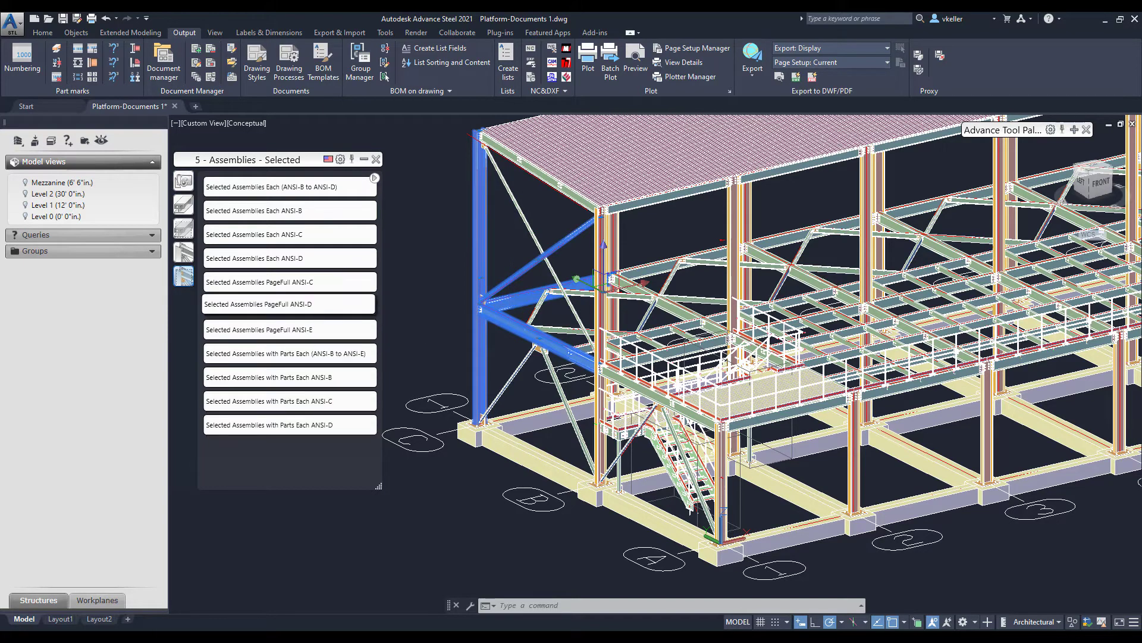
click(260, 305)
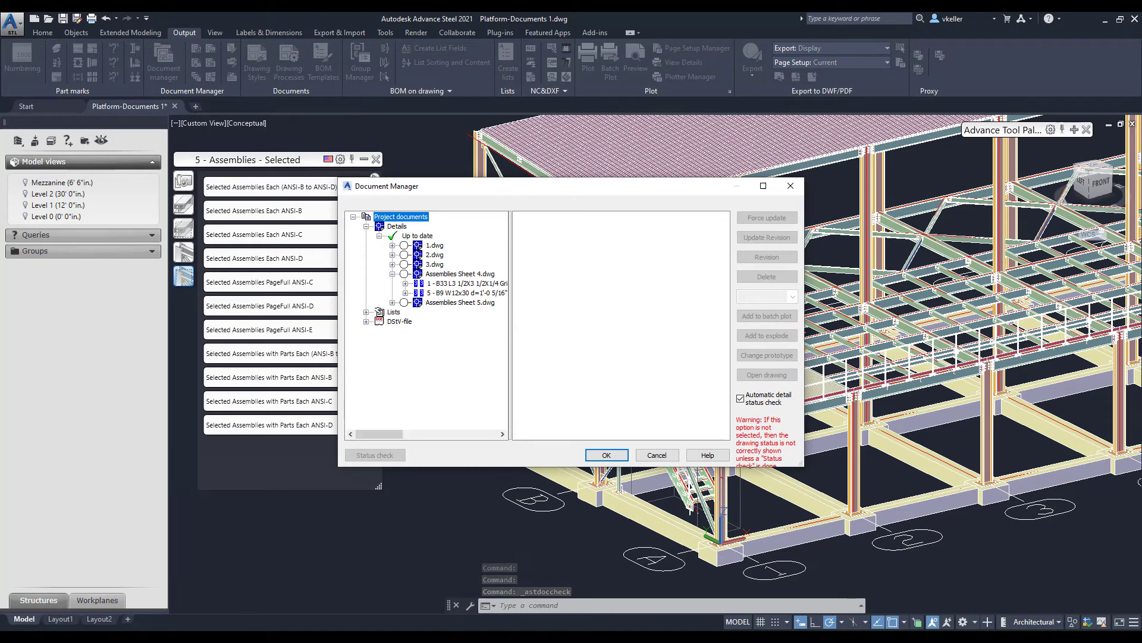
- Open Assemblies Sheet 4.dwg from the Document Manager, examine its parts list and assembly details, and switch to Assemblies Sheet 5
click(459, 273)
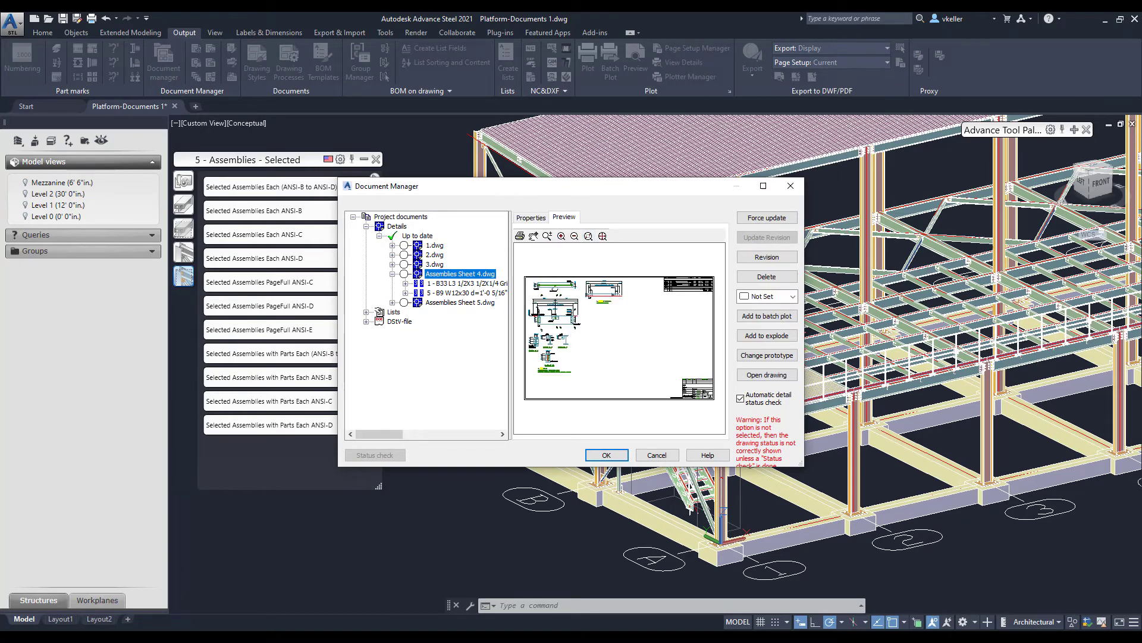
click(767, 374)
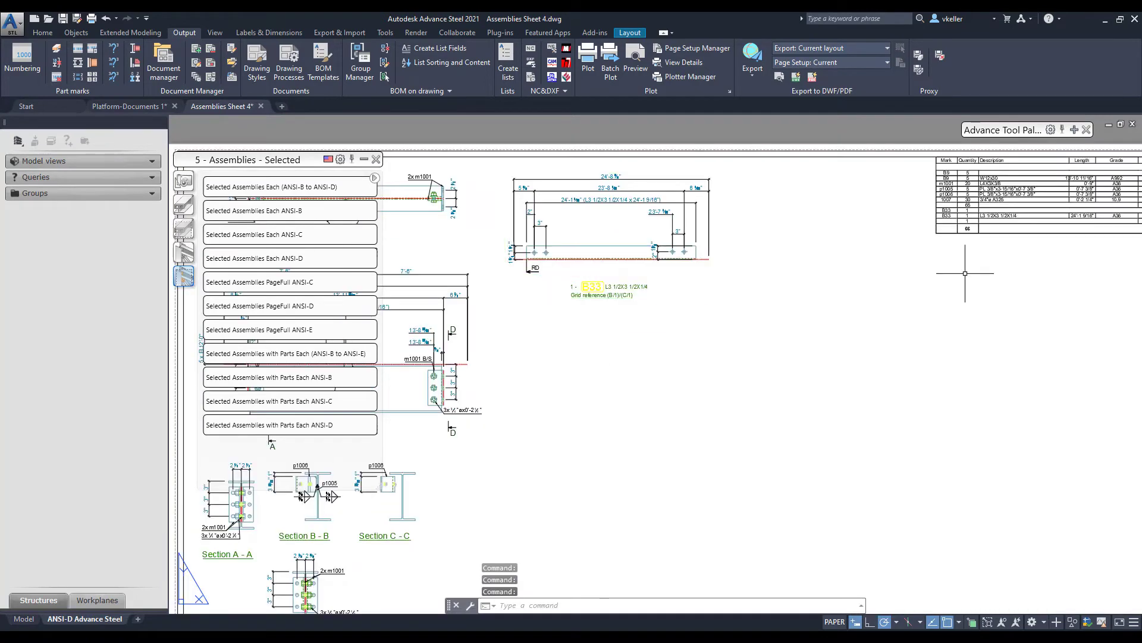
scroll(786, 242, up, 5)
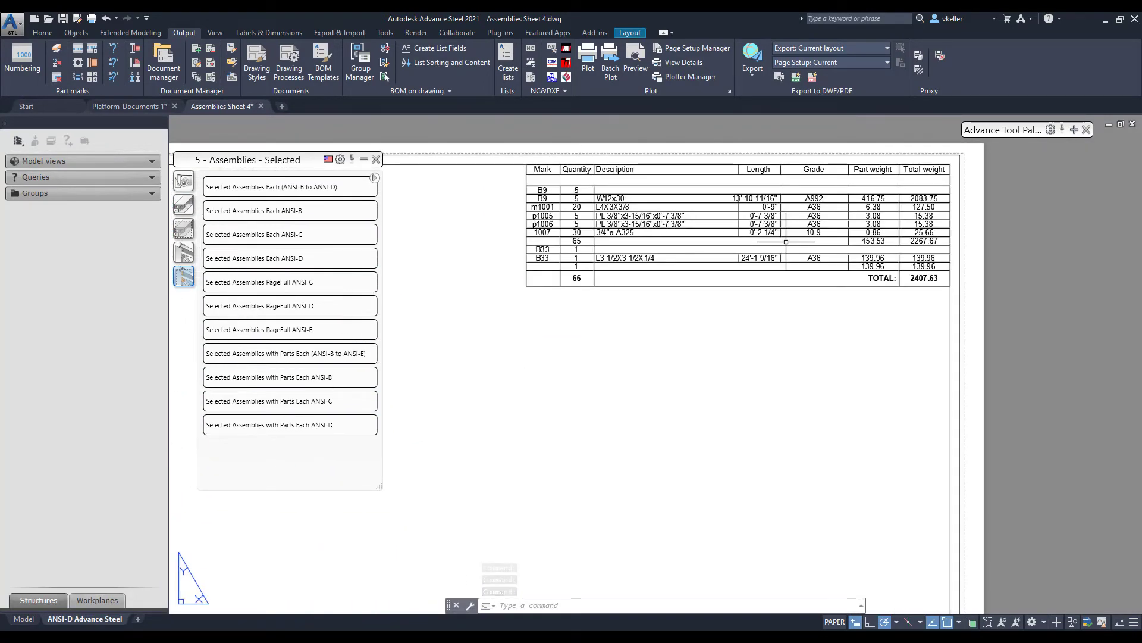
scroll(786, 242, down, 6)
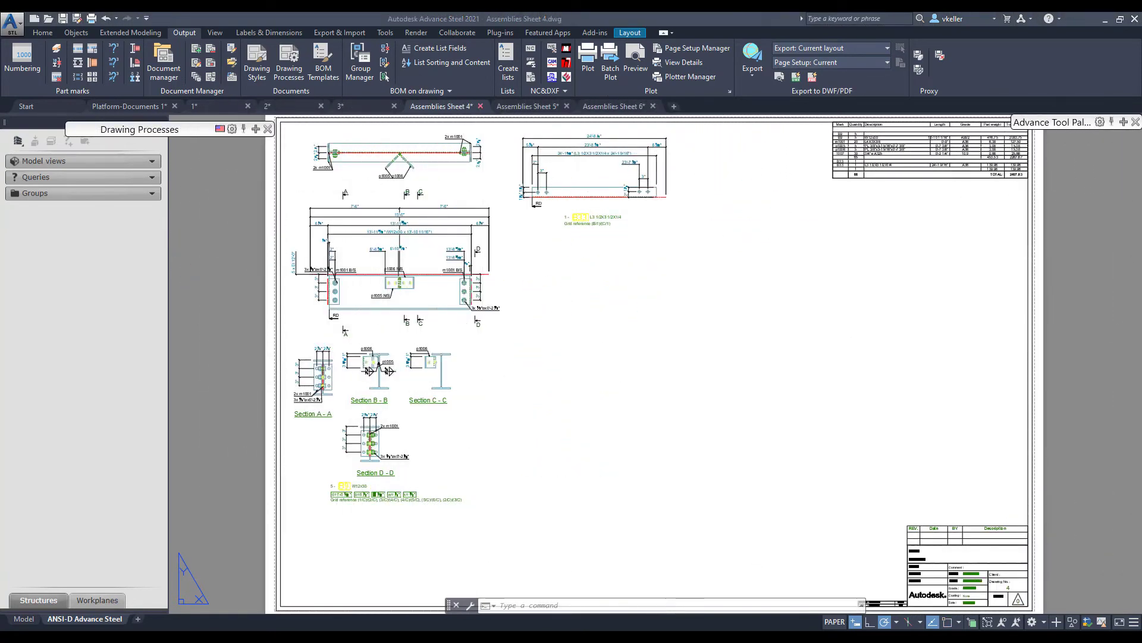
click(526, 106)
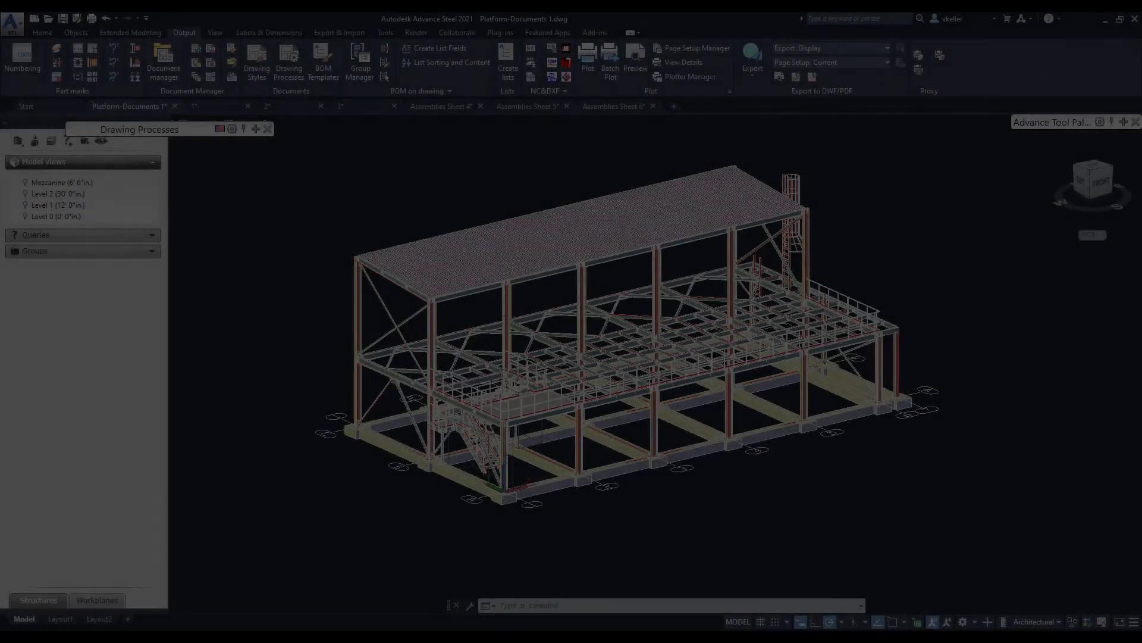
shift+middle_drag(776, 498, 845, 512)
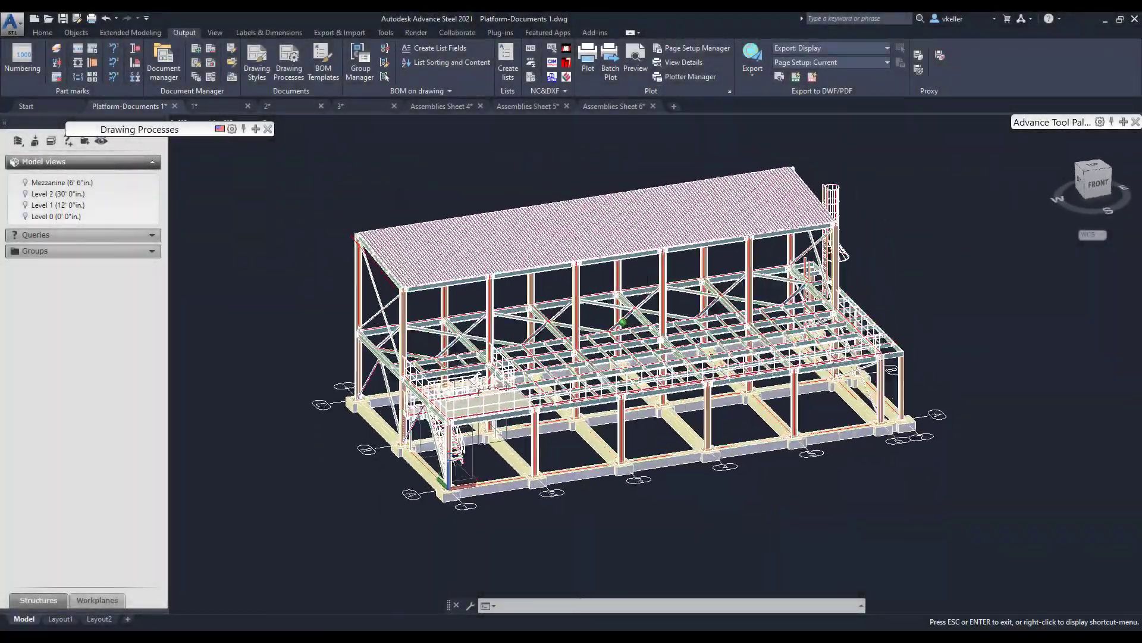
key(Escape)
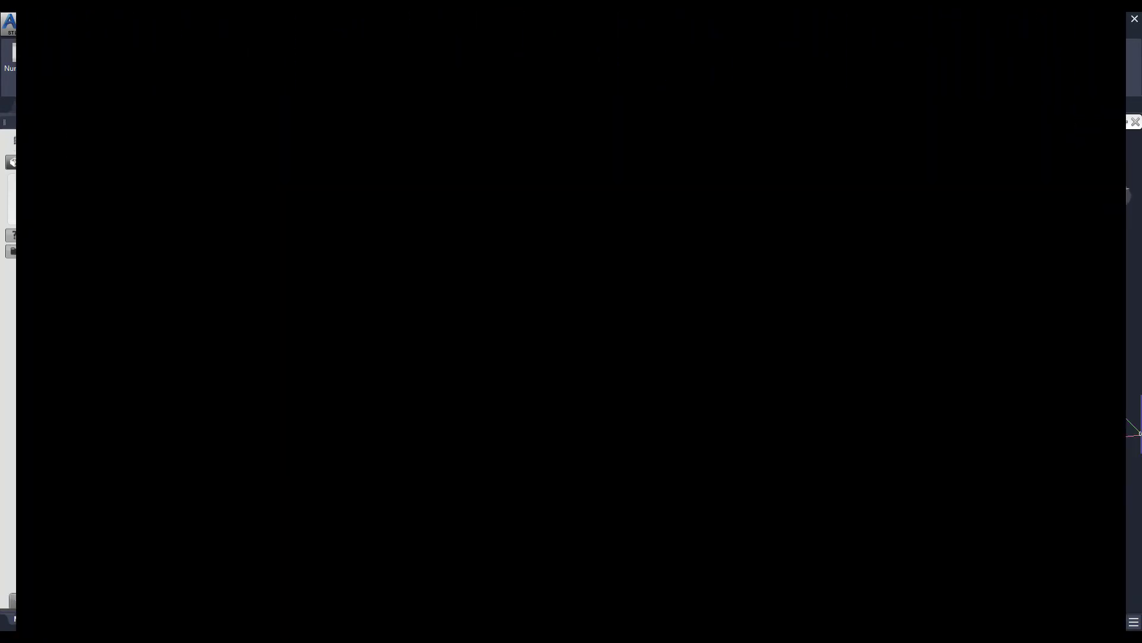